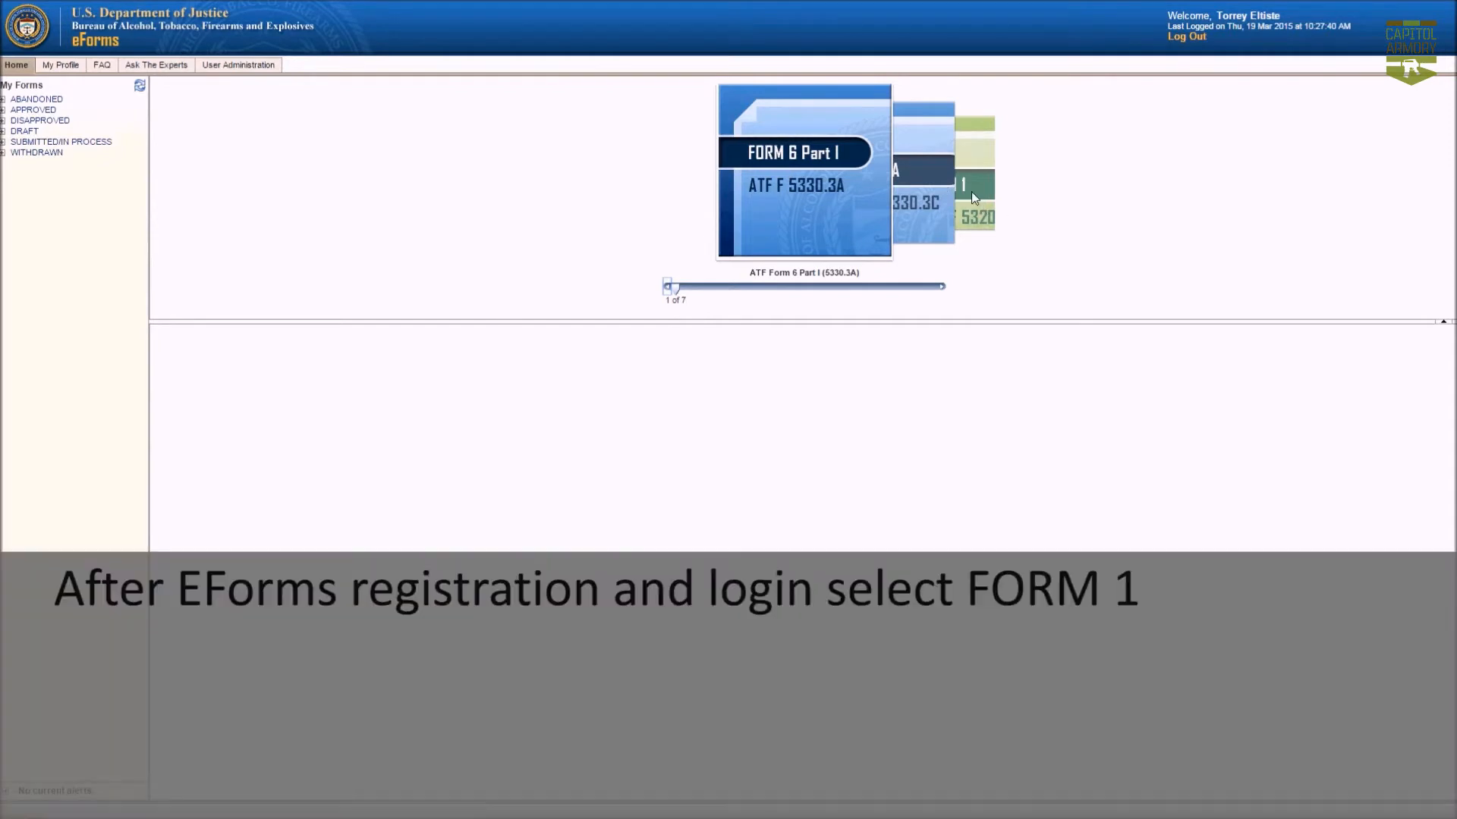
Start a new Form 1 from the form carousel and choose the Tax Paid ($200) application type.
{"action": "left_click", "coordinate": [973, 194]}
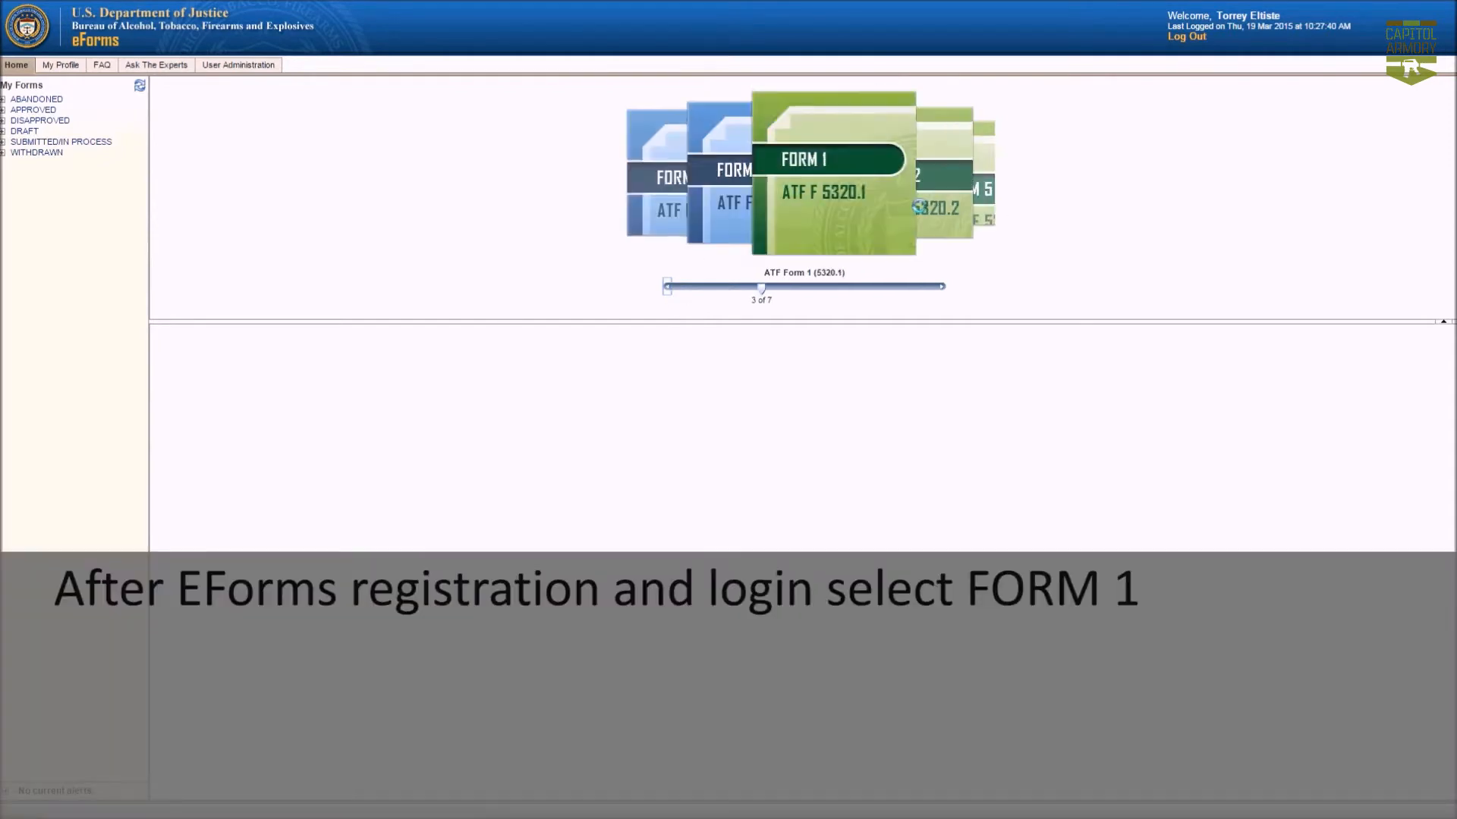
{"action": "left_click", "coordinate": [793, 206]}
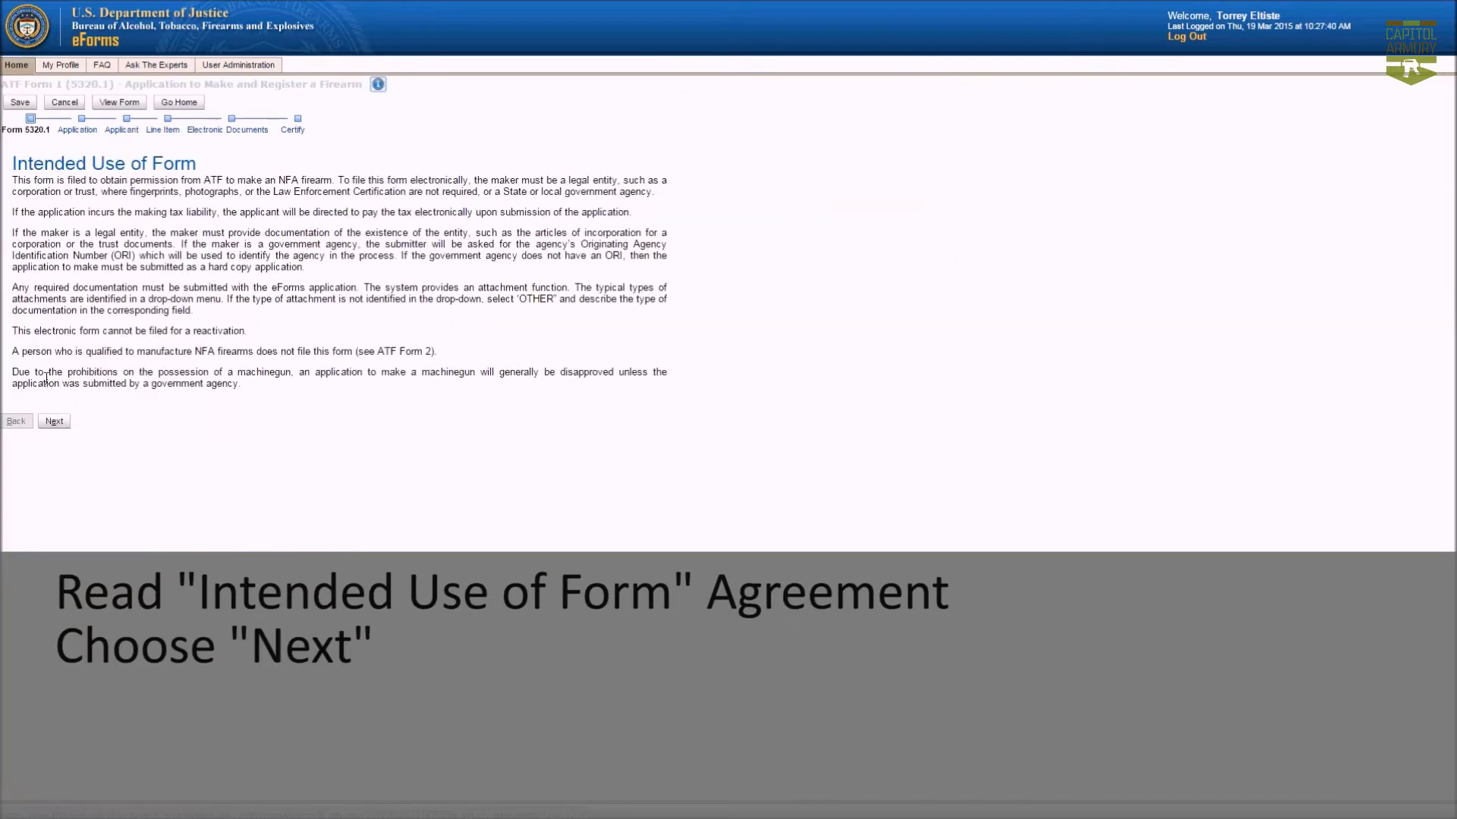
{"action": "left_click", "coordinate": [54, 422]}
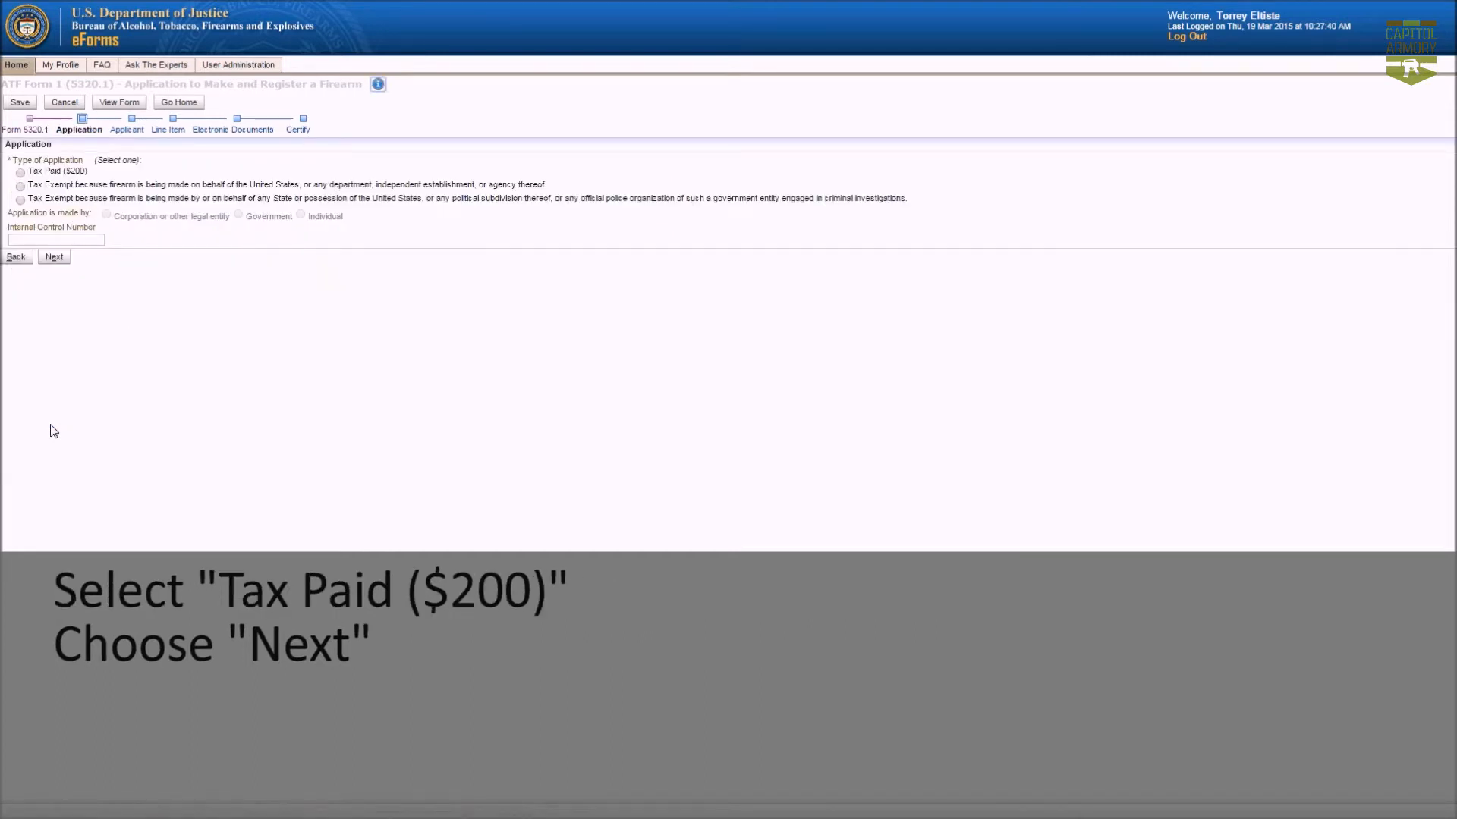
{"action": "left_click", "coordinate": [21, 173]}
Mark the applicant as No FFL, named DO NOT TRUST, with United States as country.
{"action": "left_click", "coordinate": [58, 261]}
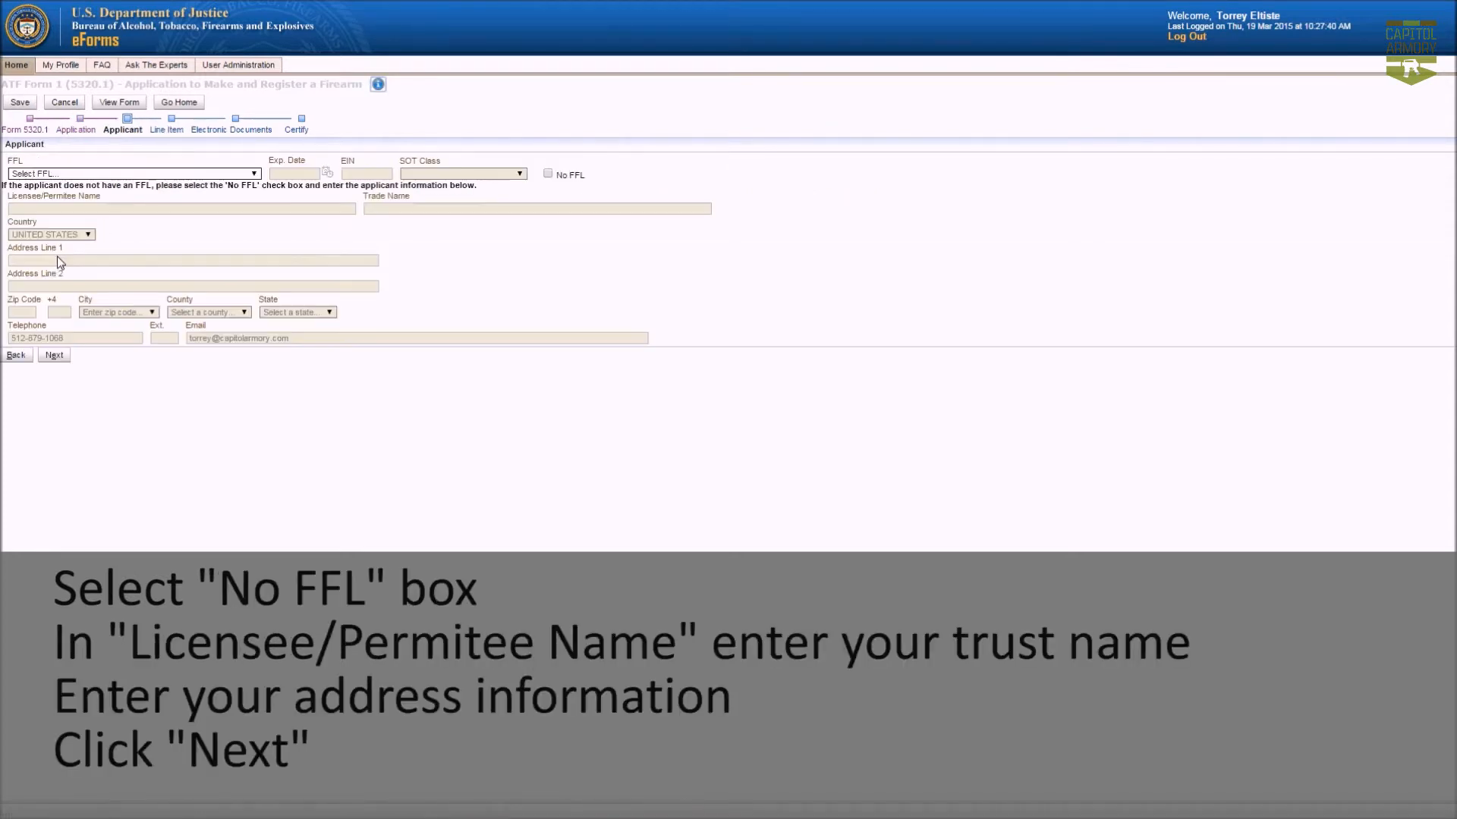
{"action": "left_click", "coordinate": [548, 174]}
{"action": "left_click", "coordinate": [171, 212]}
{"action": "type", "text": "DO NOT TRUST"}
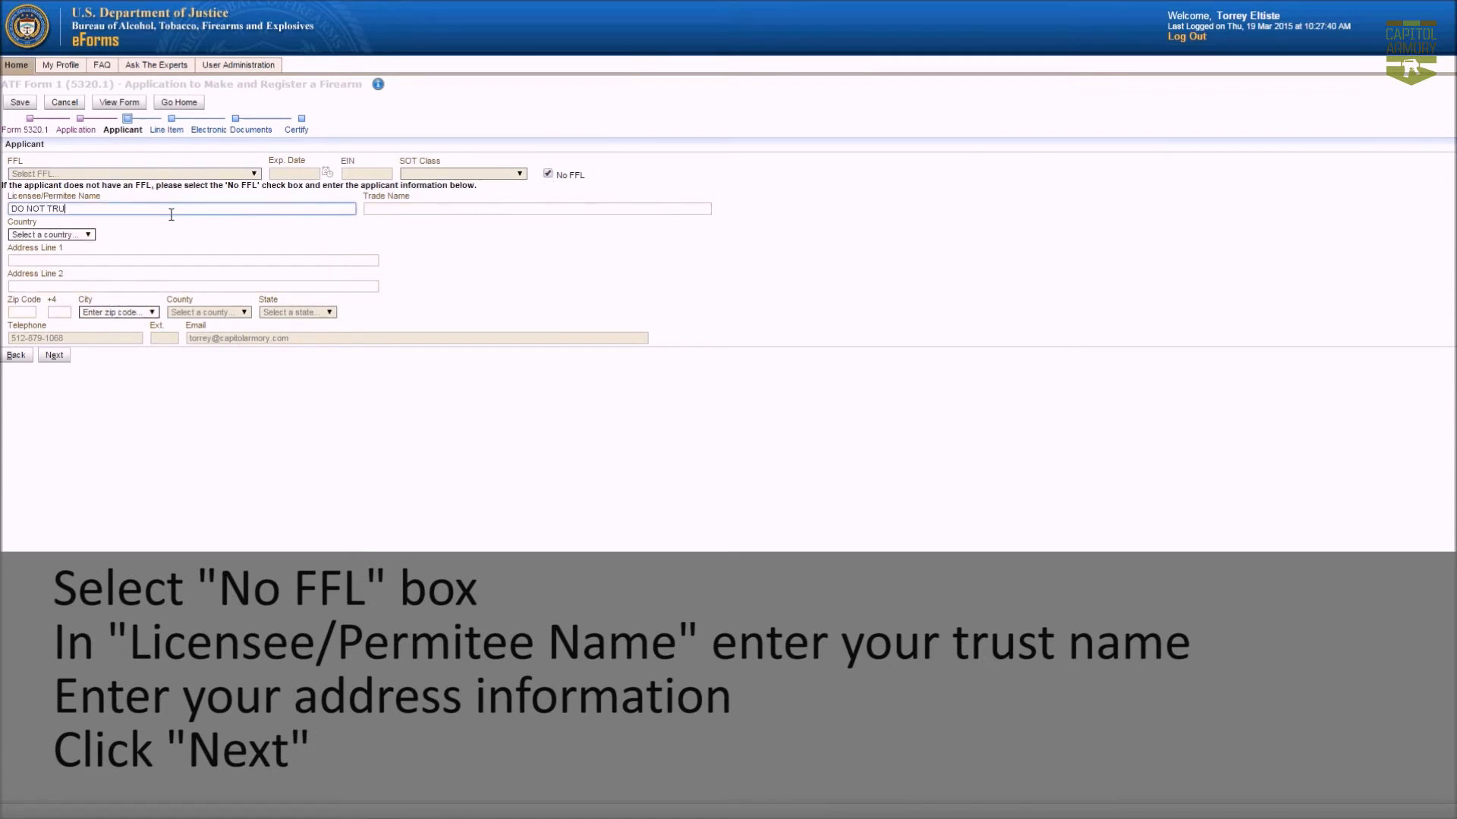
{"action": "left_click", "coordinate": [79, 235]}
{"action": "left_click", "coordinate": [62, 255]}
Enter the trust's street address, unit and zip code, then pick the matching city and continue.
{"action": "left_click", "coordinate": [61, 261]}
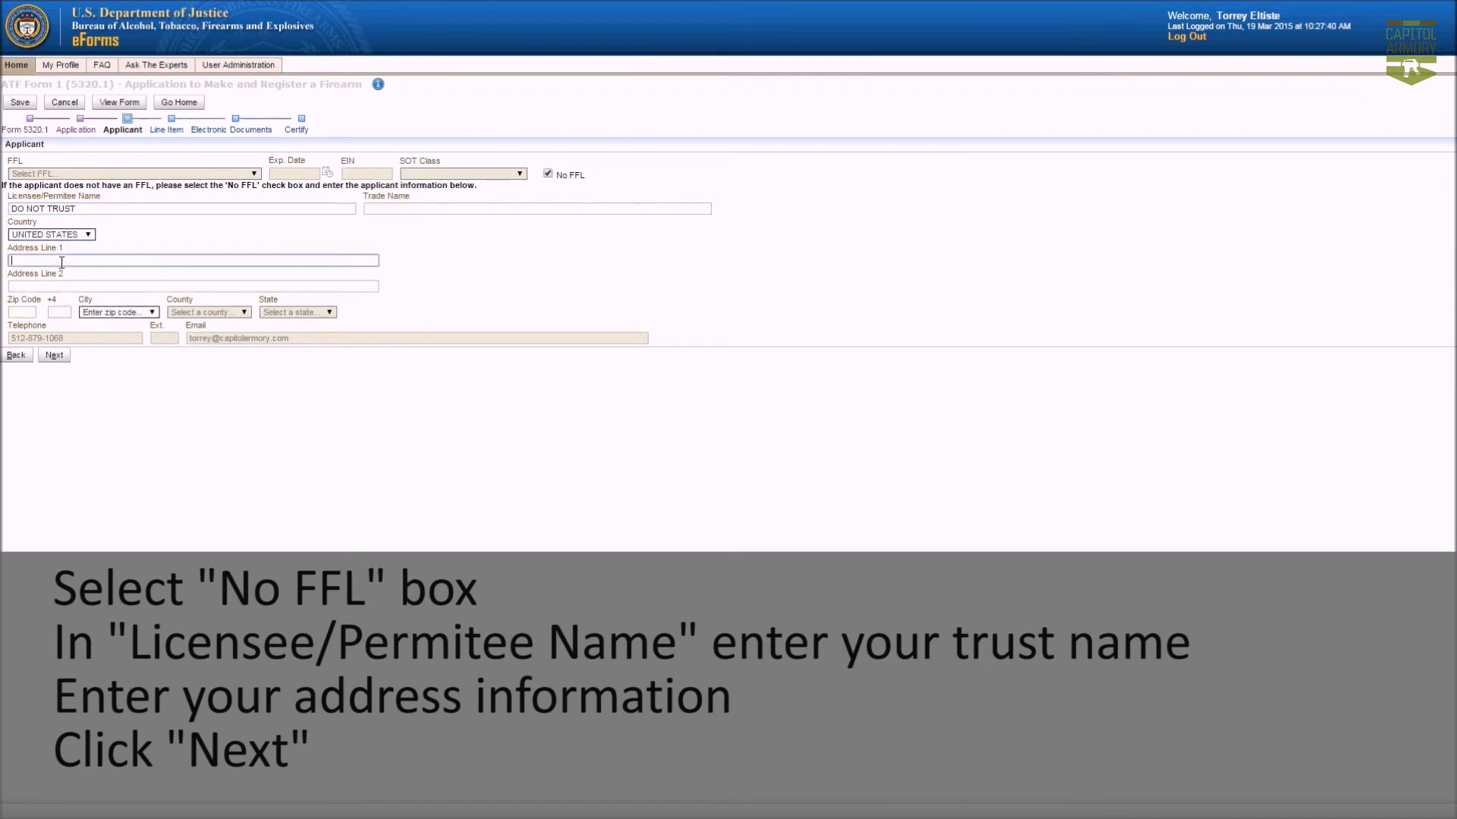
{"action": "key", "text": "Tab"}
{"action": "key", "text": "Tab"}
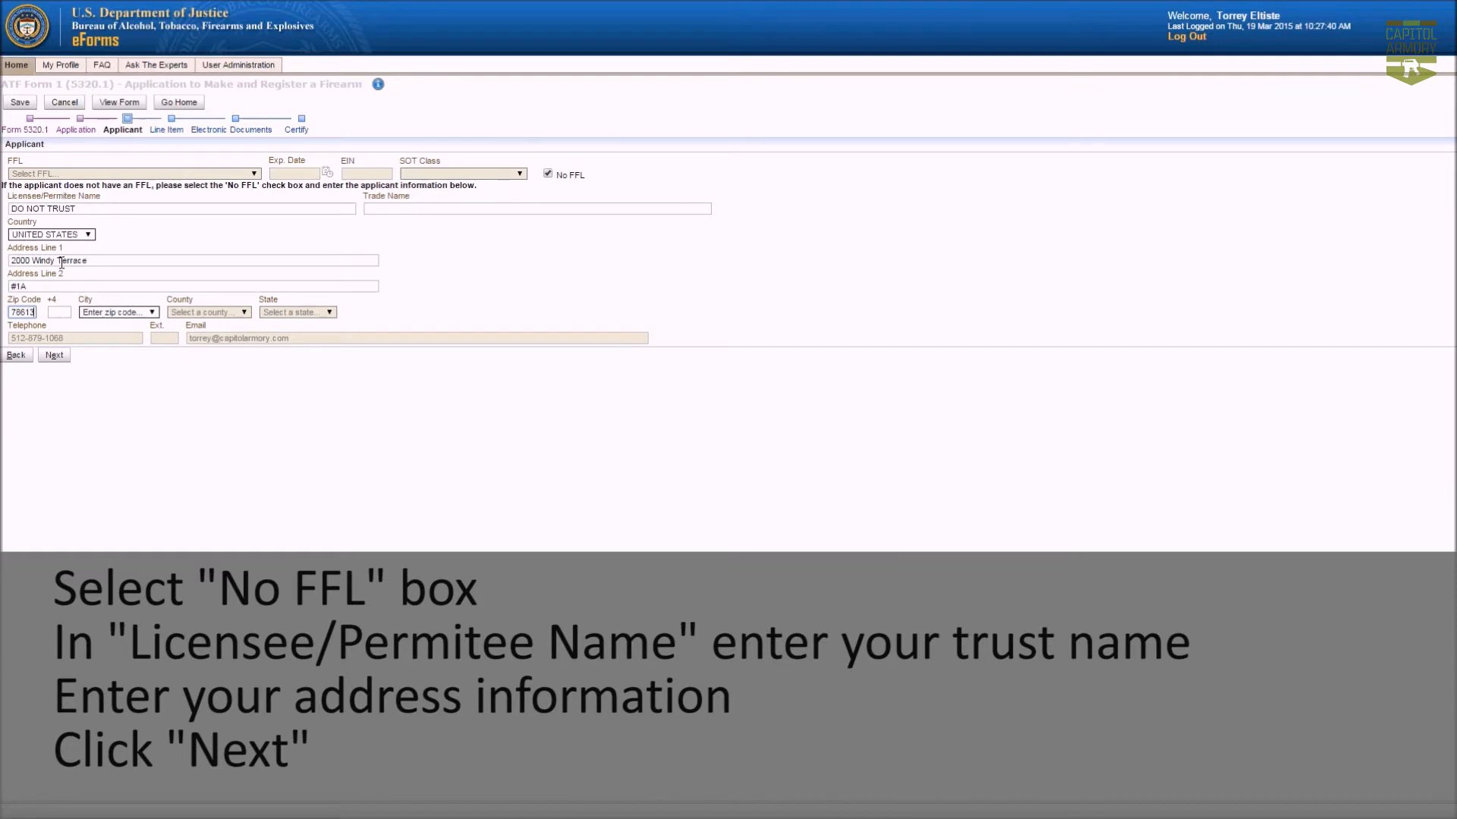
{"action": "left_click", "coordinate": [99, 315]}
{"action": "left_click", "coordinate": [98, 324]}
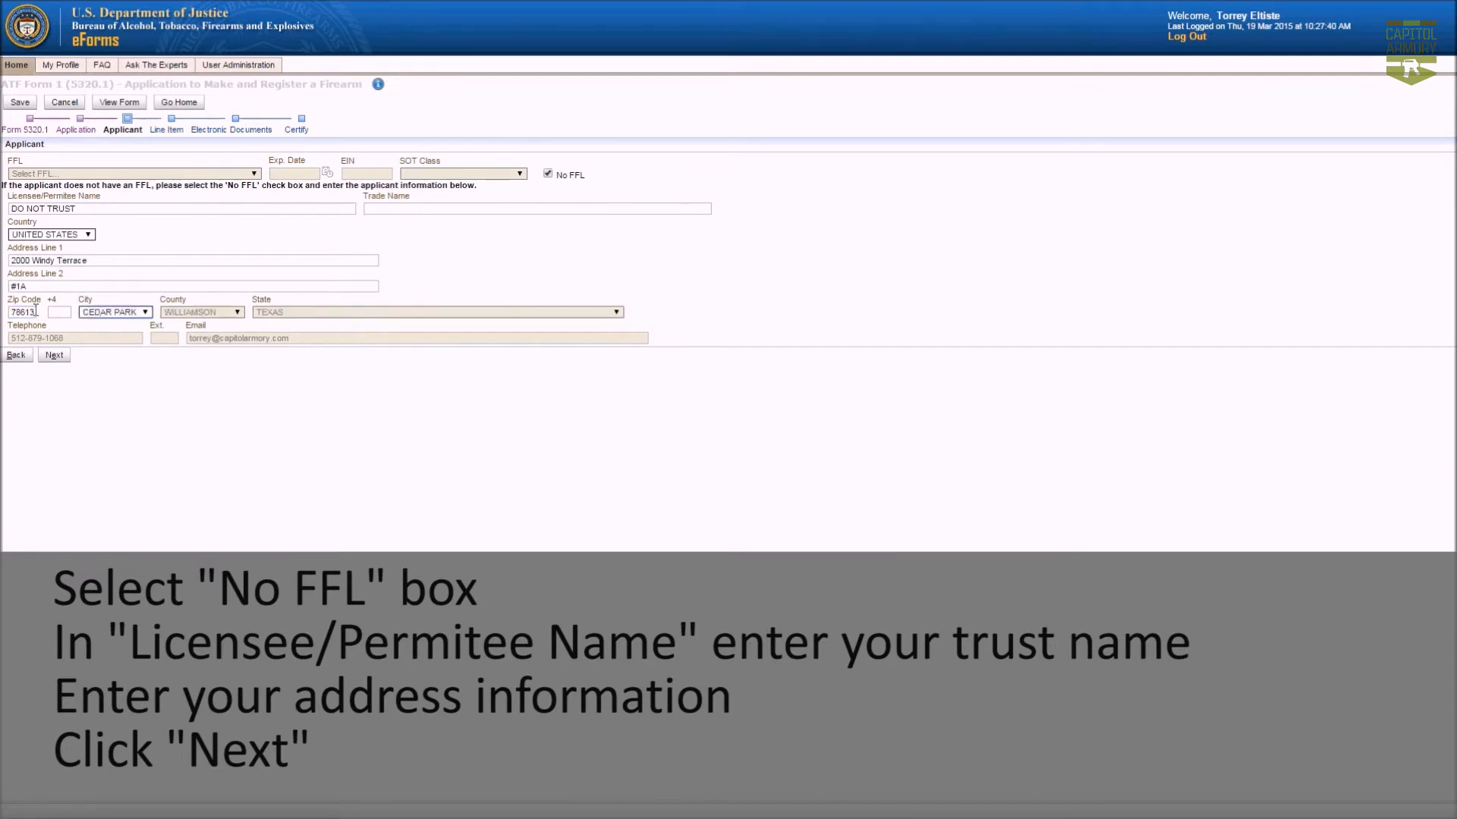
{"action": "left_click", "coordinate": [55, 356]}
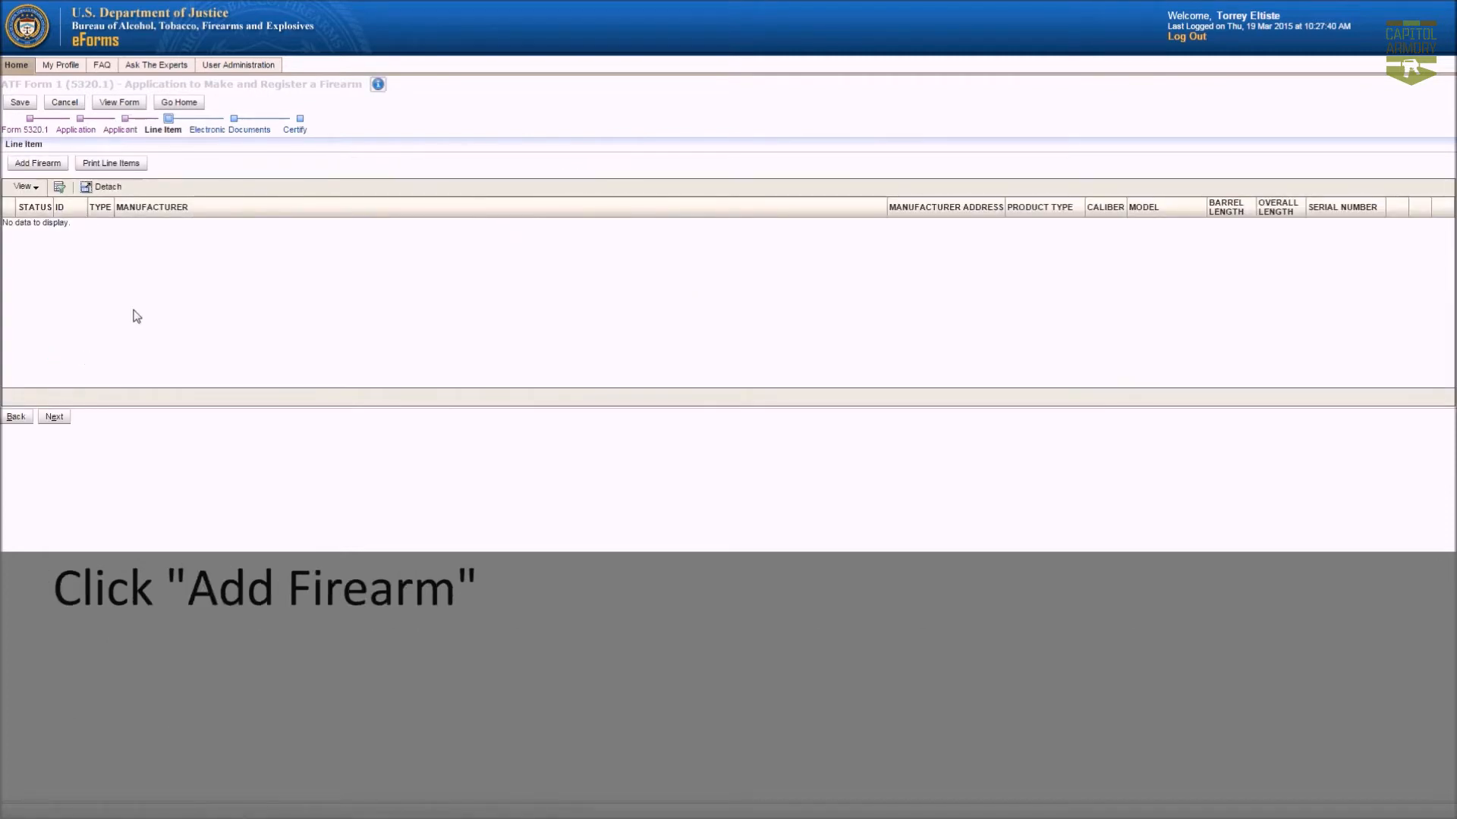
Add a firearm with verified manufacturer MEGA ARMS LLC and United States as country of manufacture.
{"action": "left_click", "coordinate": [46, 165]}
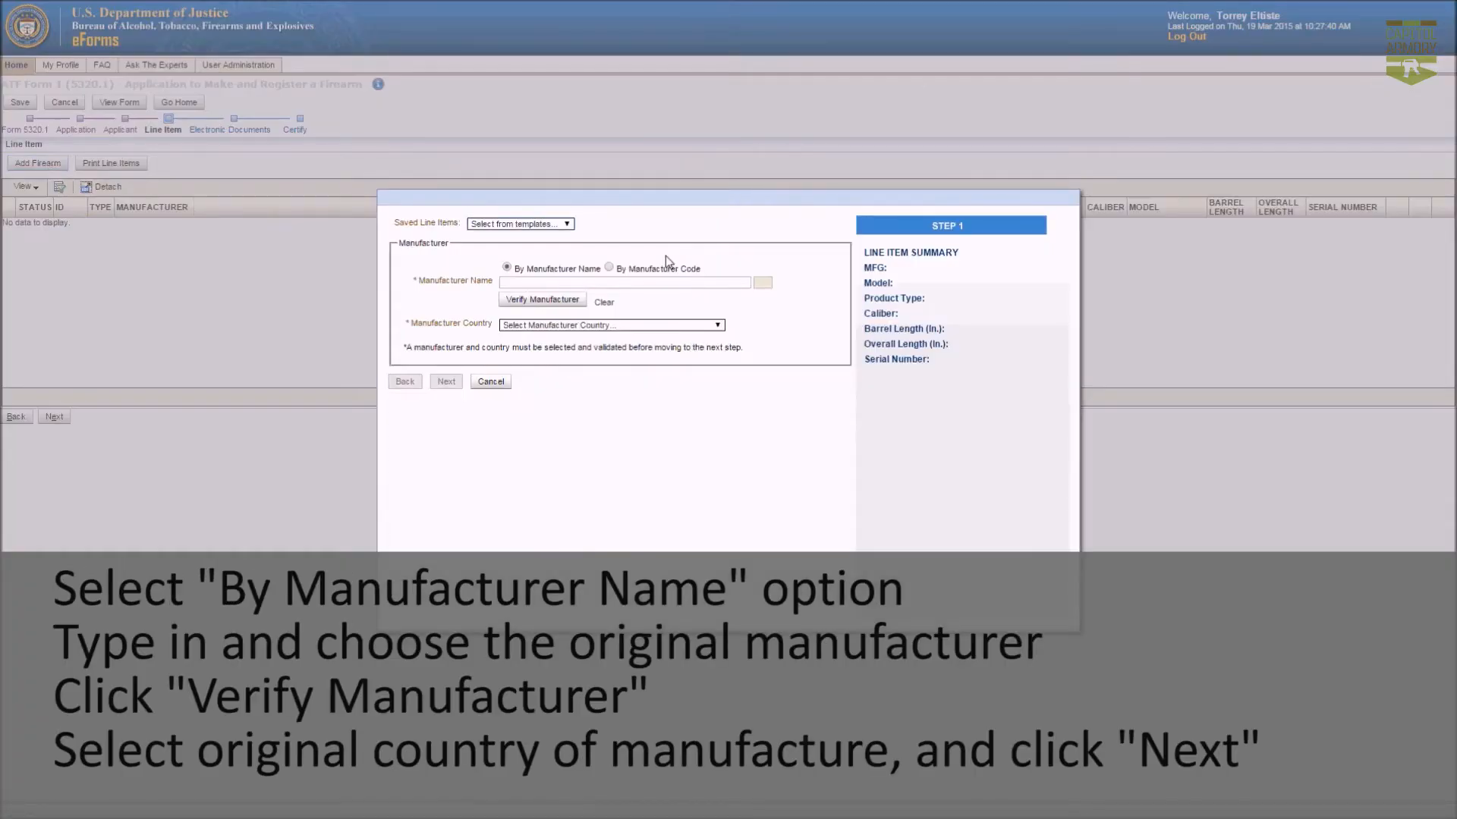
{"action": "left_click", "coordinate": [600, 281]}
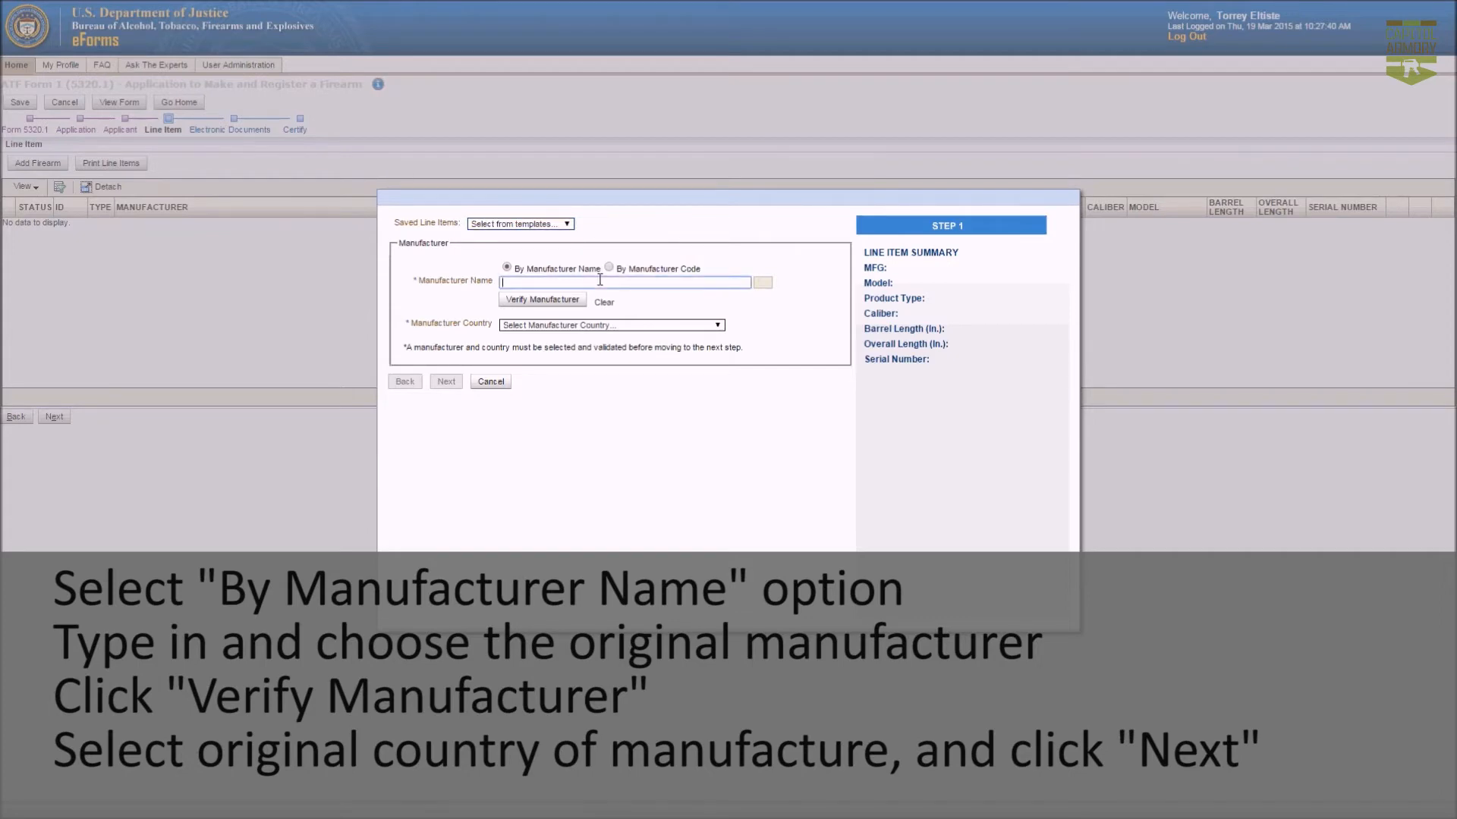
{"action": "type", "text": "Mega"}
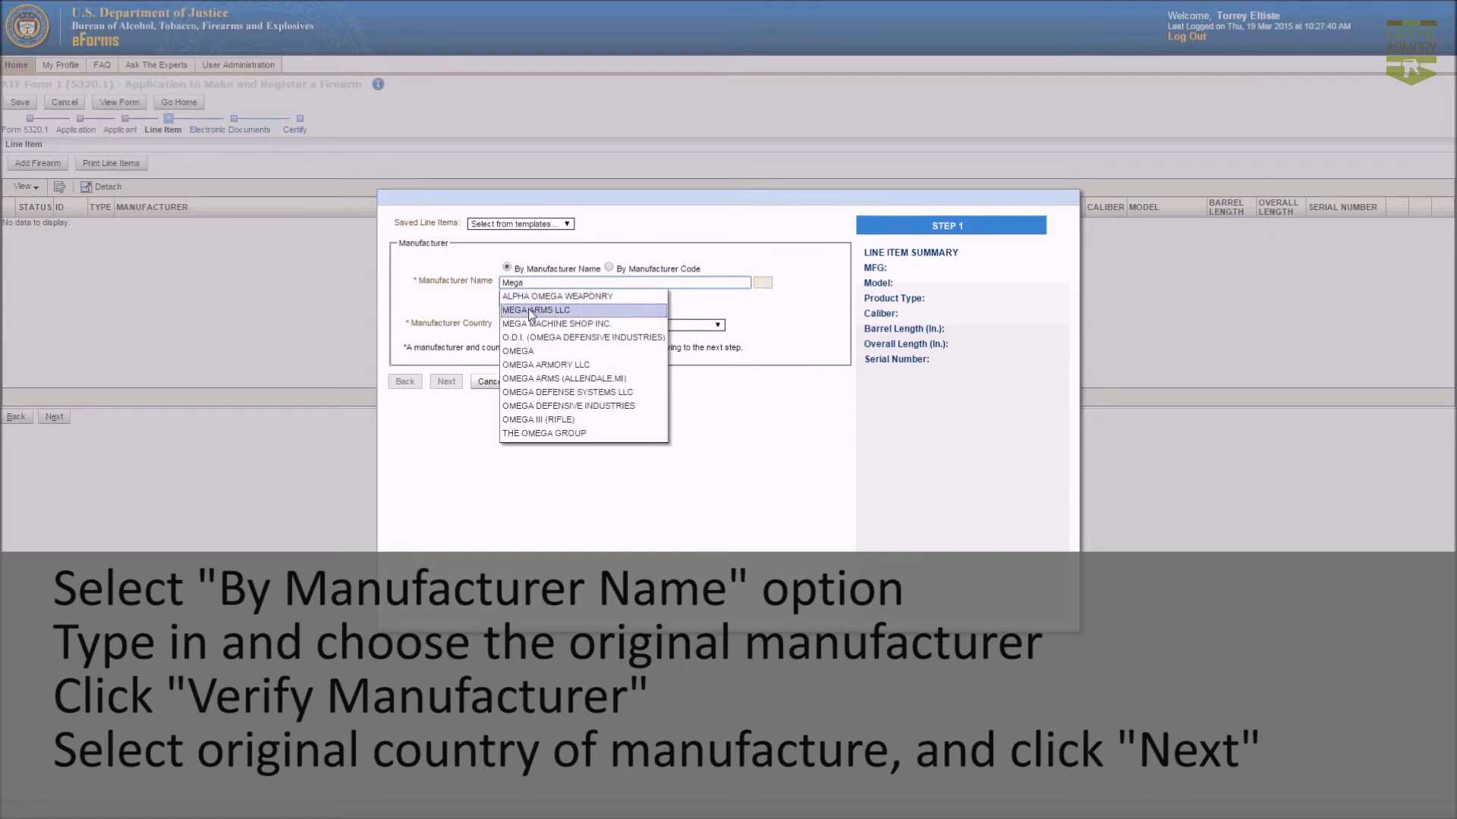
{"action": "left_click", "coordinate": [531, 311]}
{"action": "left_click", "coordinate": [541, 305]}
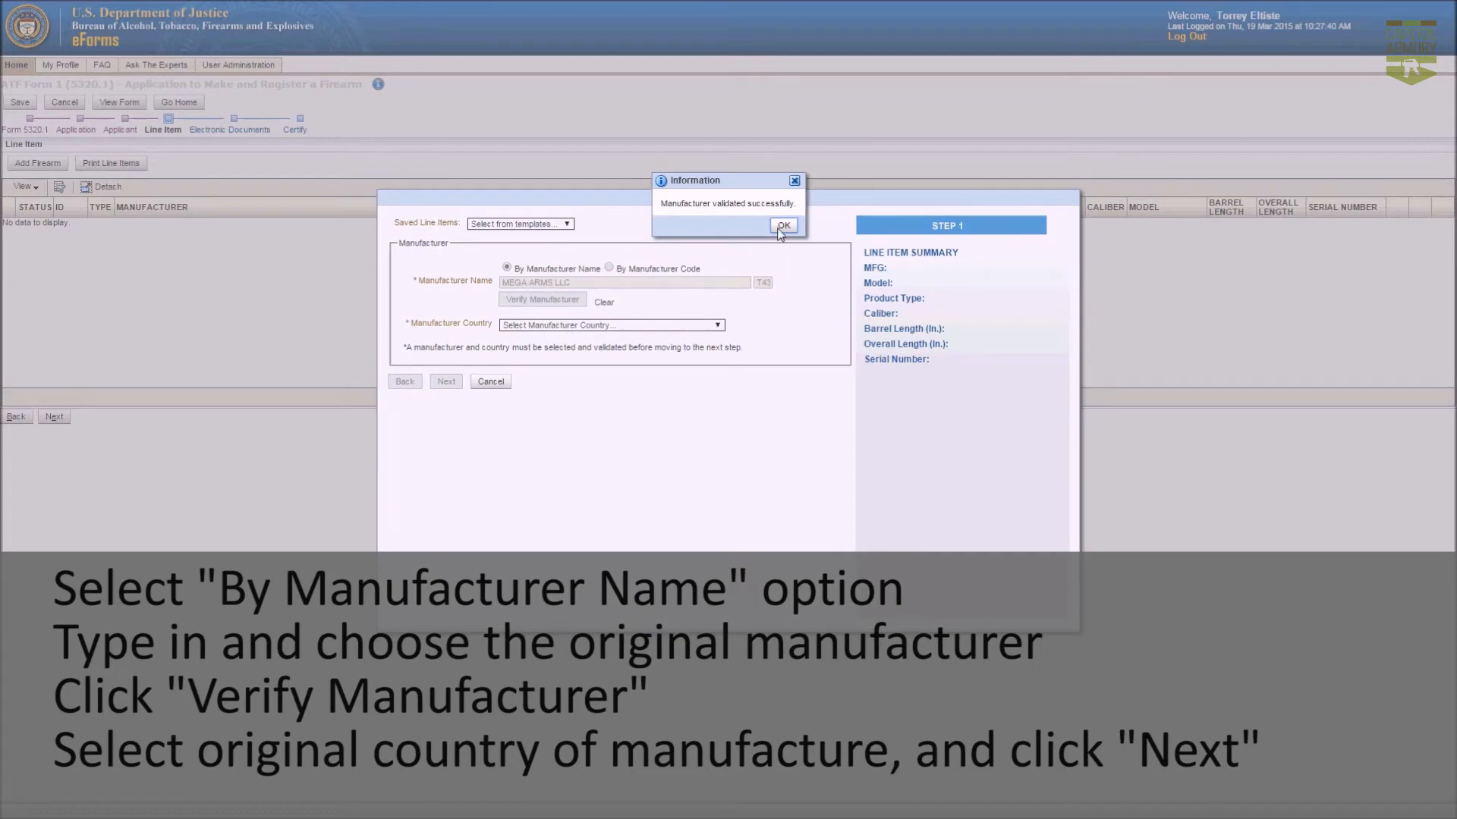
{"action": "left_click", "coordinate": [782, 226]}
{"action": "left_click", "coordinate": [531, 327]}
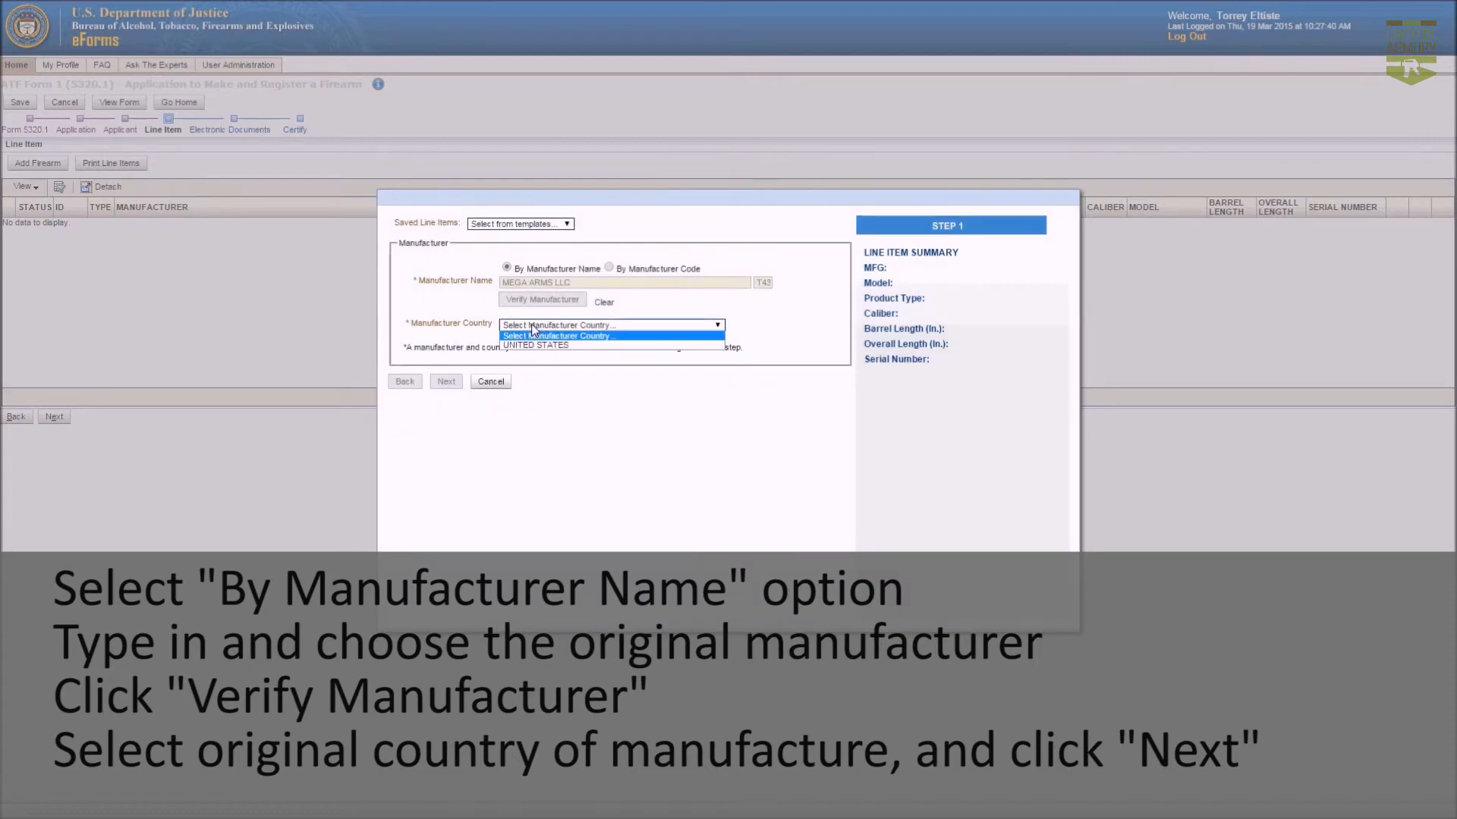
{"action": "left_click", "coordinate": [536, 346]}
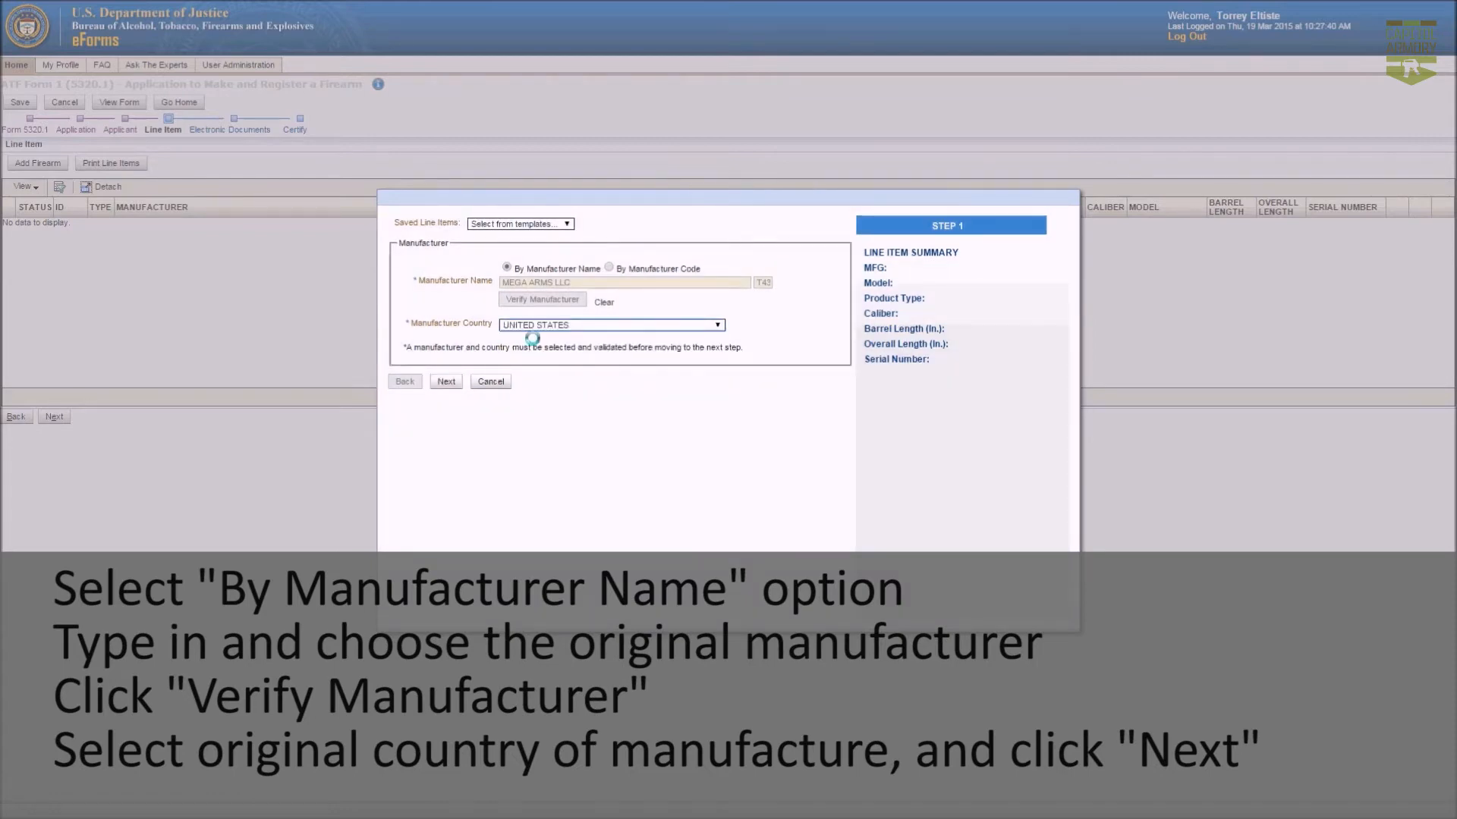
{"action": "left_click", "coordinate": [456, 385]}
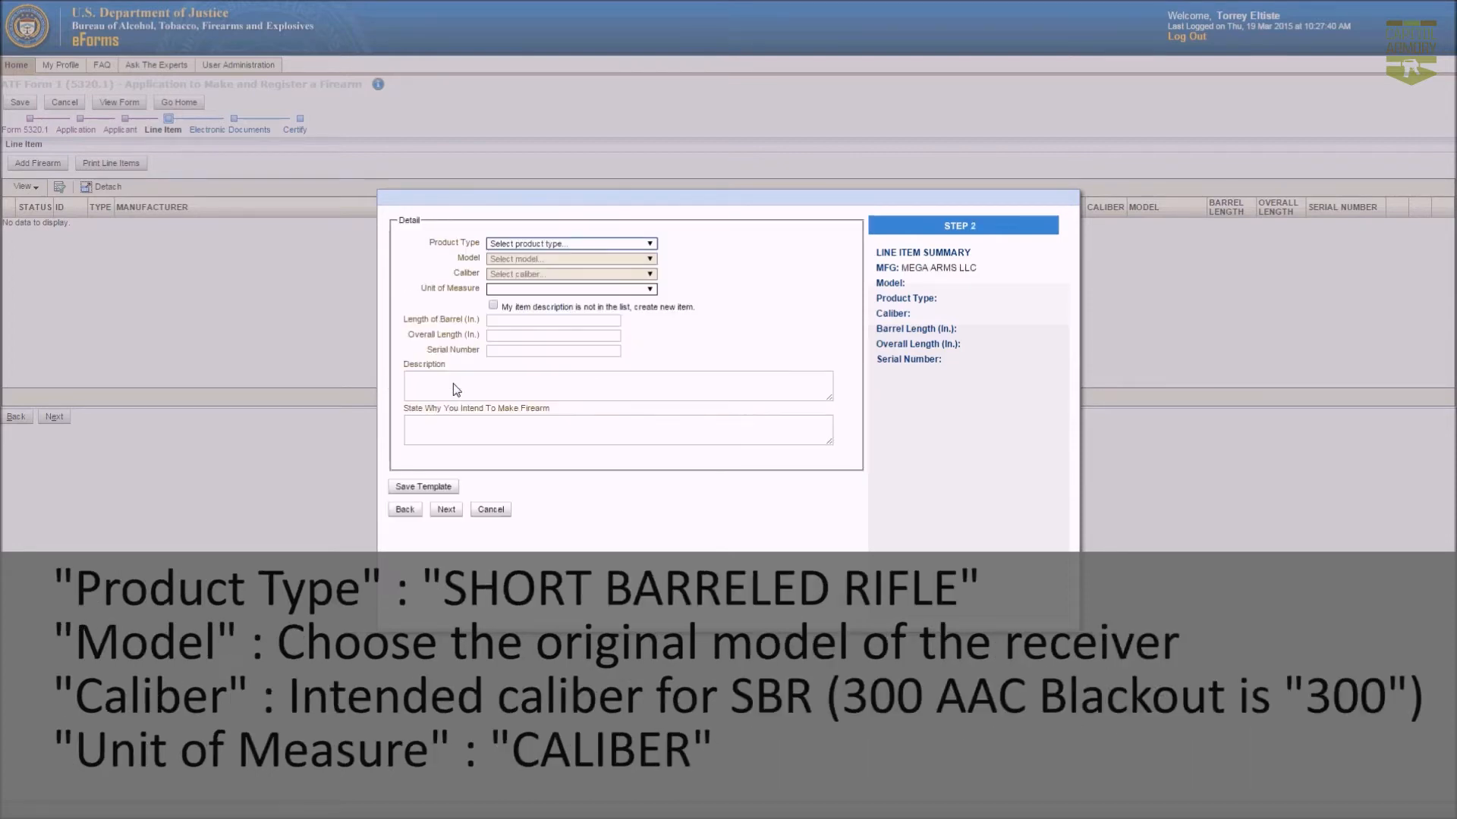
Set product type SHORT BARRELED RIFLE, model GTR3H, caliber 300 with CALIBER as unit.
{"action": "left_click", "coordinate": [549, 246]}
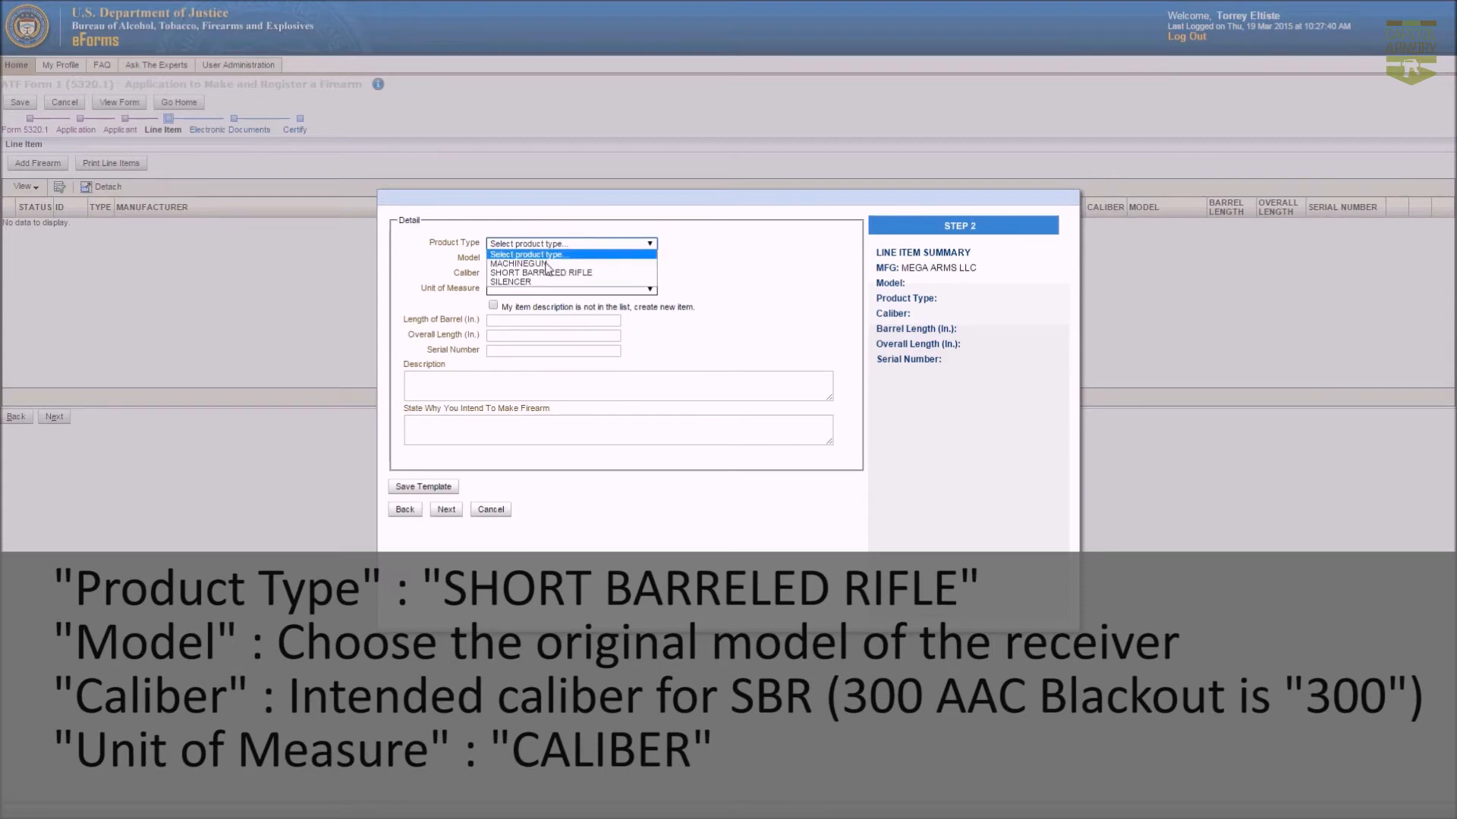
{"action": "left_click", "coordinate": [541, 275]}
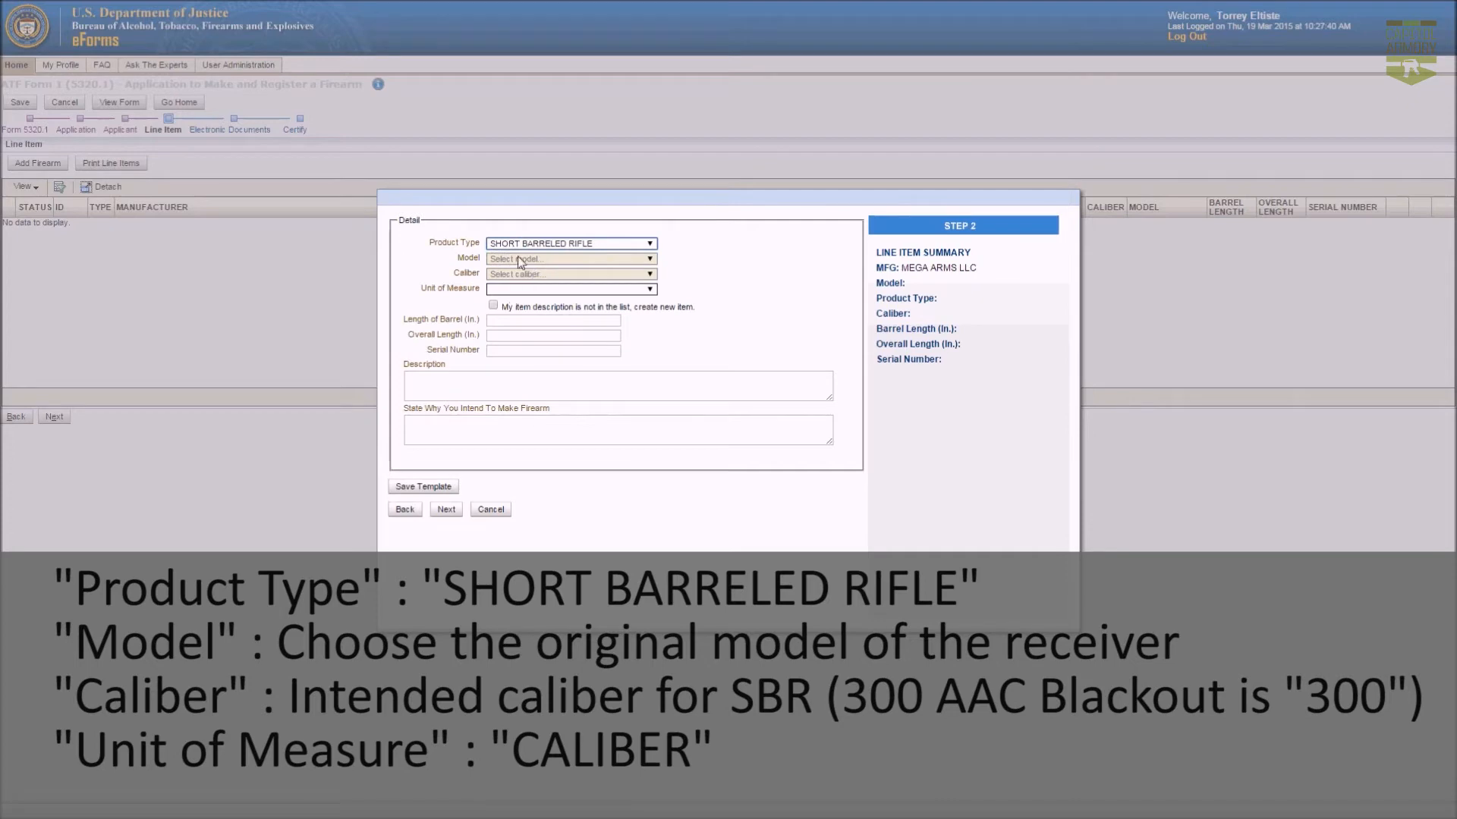
{"action": "left_click", "coordinate": [519, 259]}
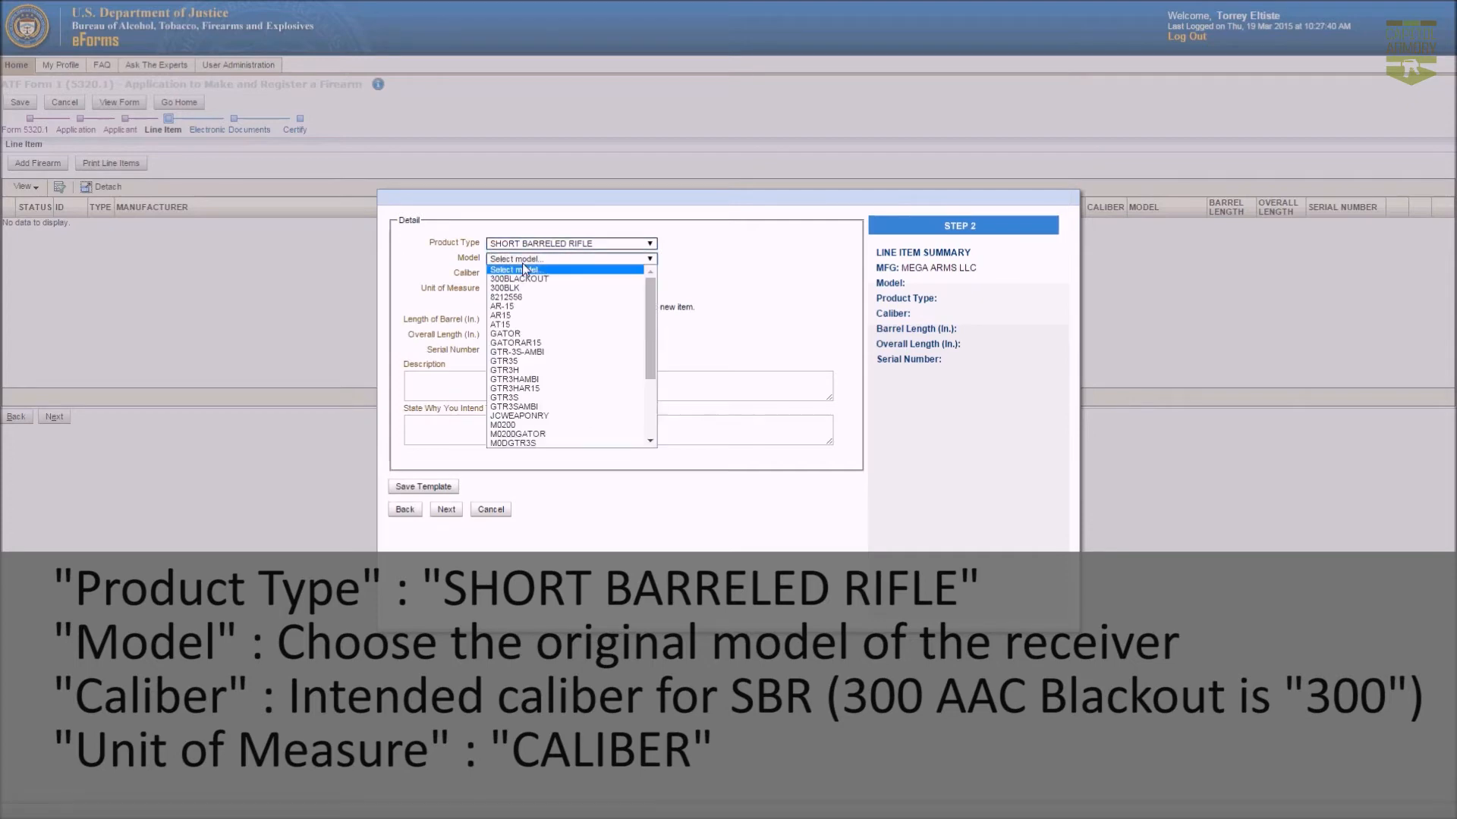
{"action": "left_click", "coordinate": [528, 371]}
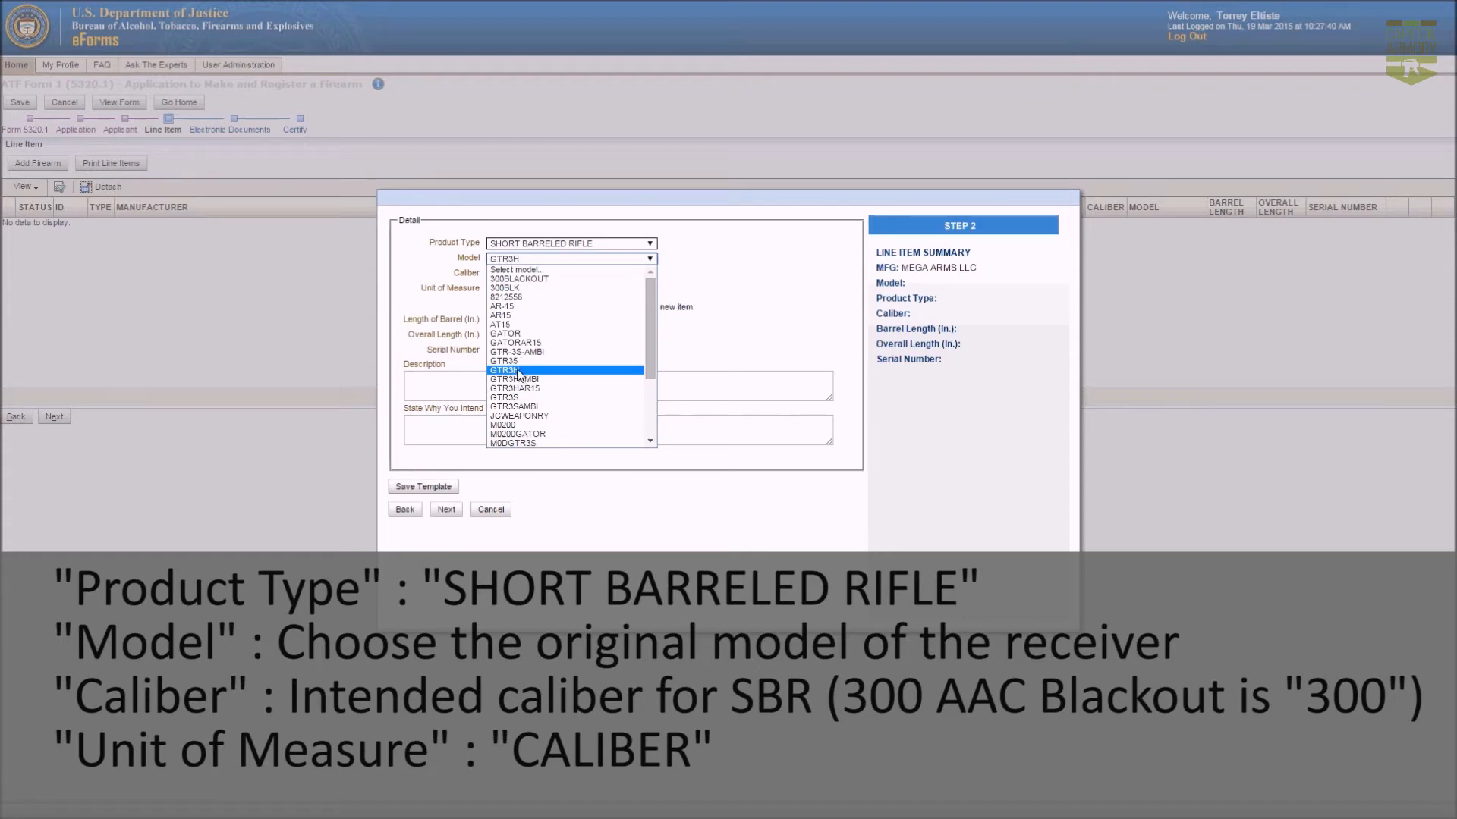
{"action": "left_click", "coordinate": [518, 372]}
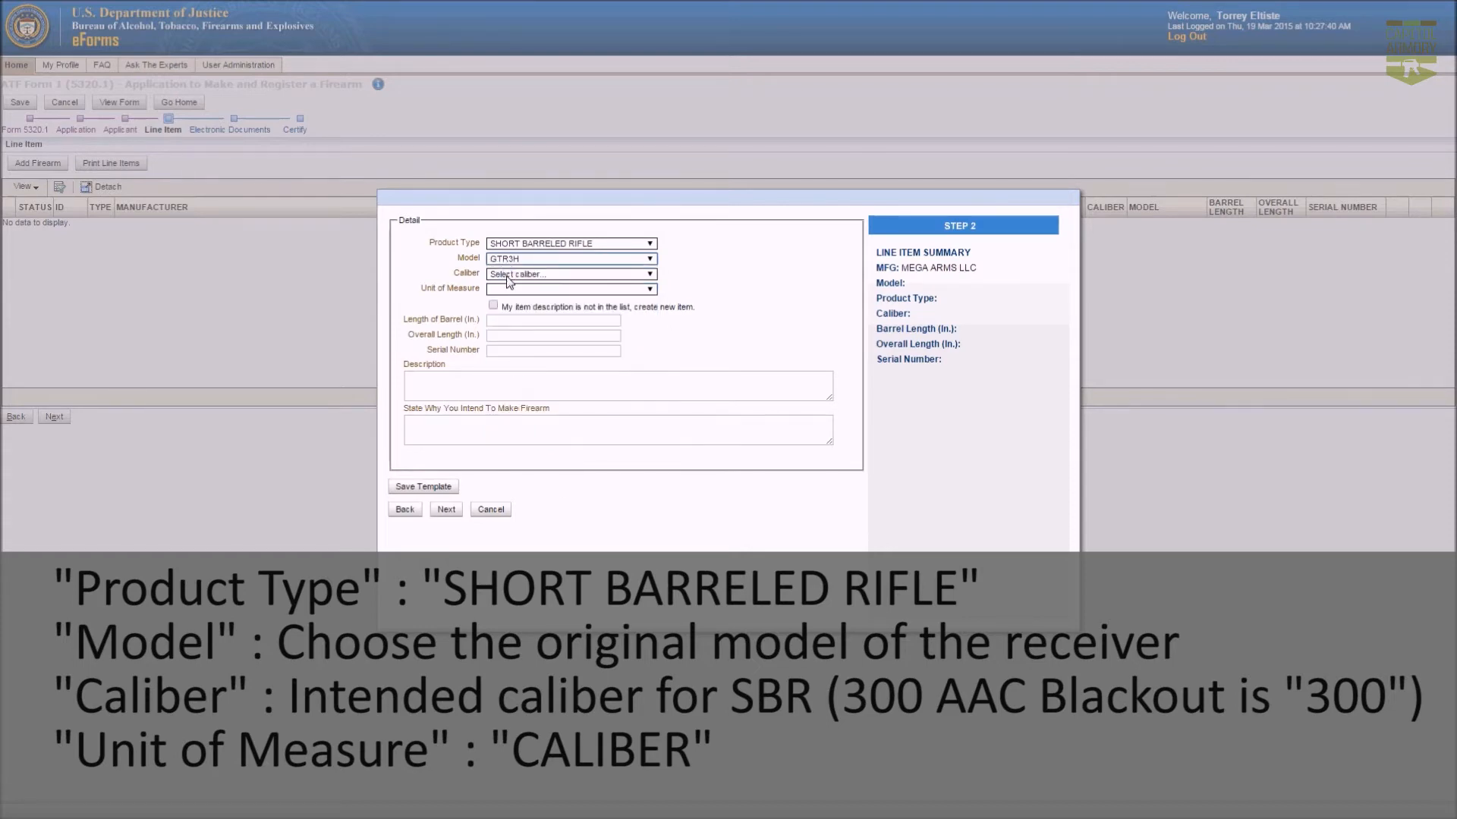
{"action": "left_click", "coordinate": [509, 275]}
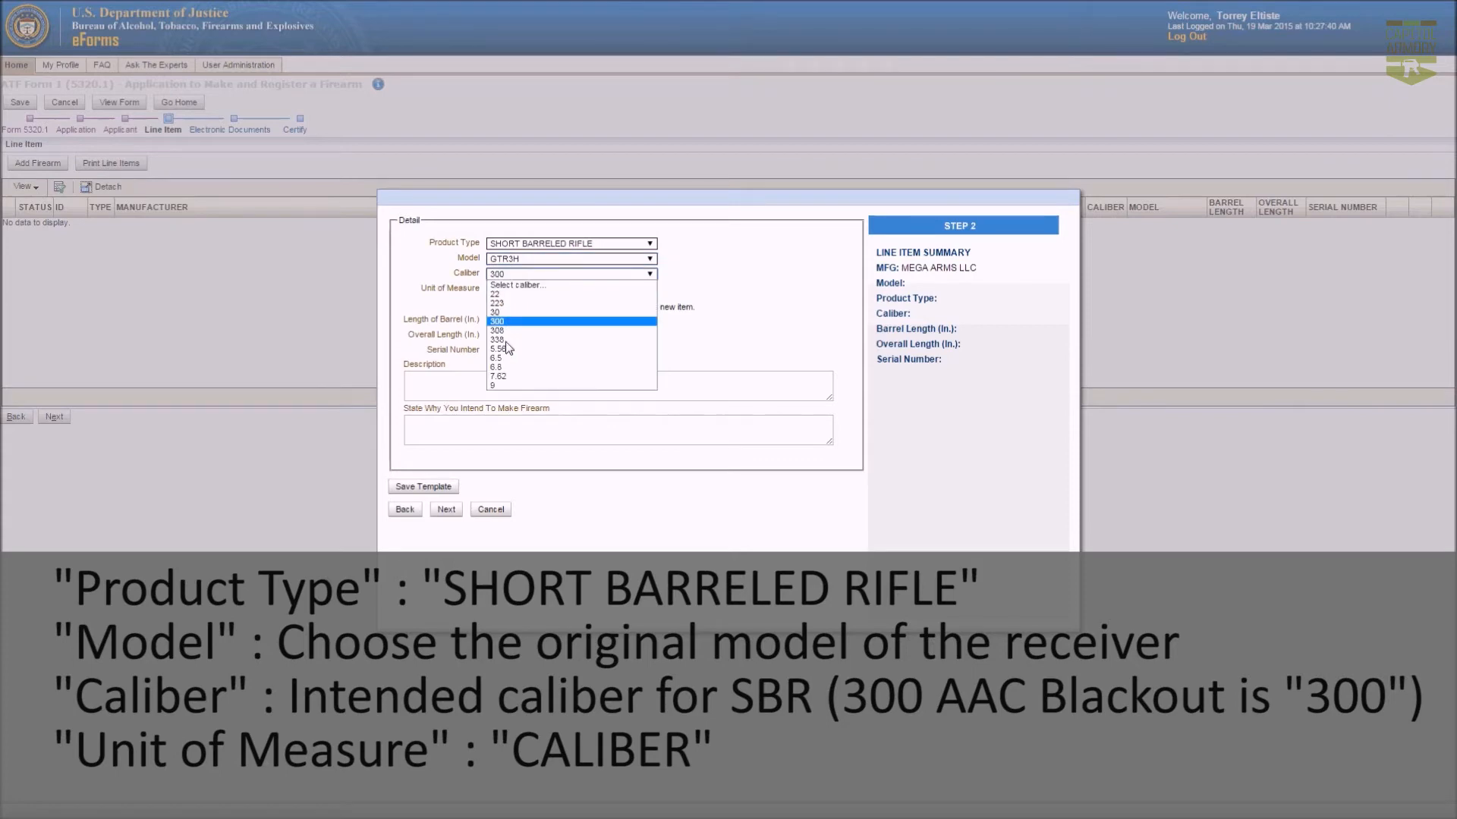
{"action": "left_click", "coordinate": [506, 322]}
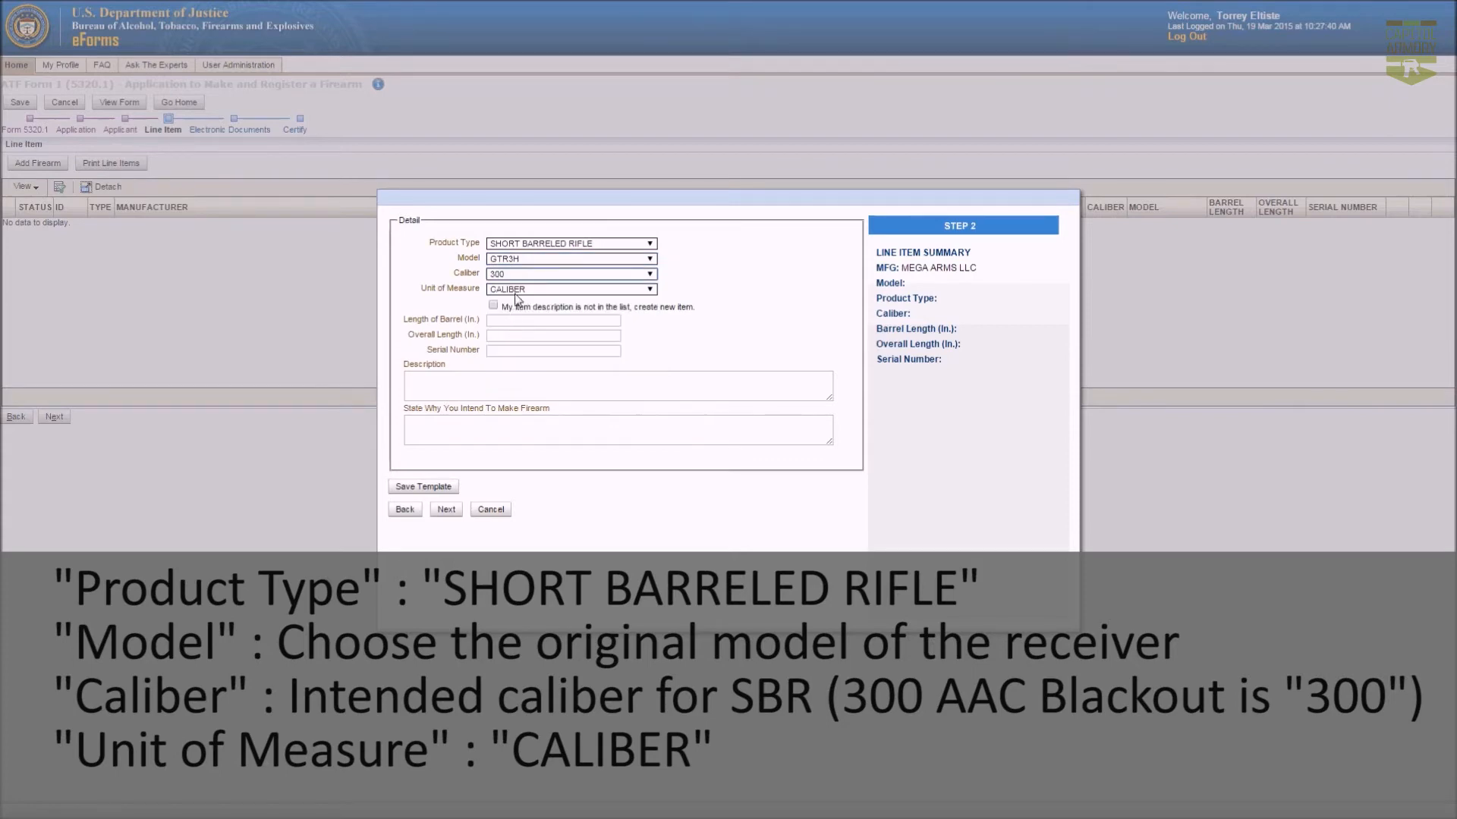
{"action": "left_click", "coordinate": [512, 291]}
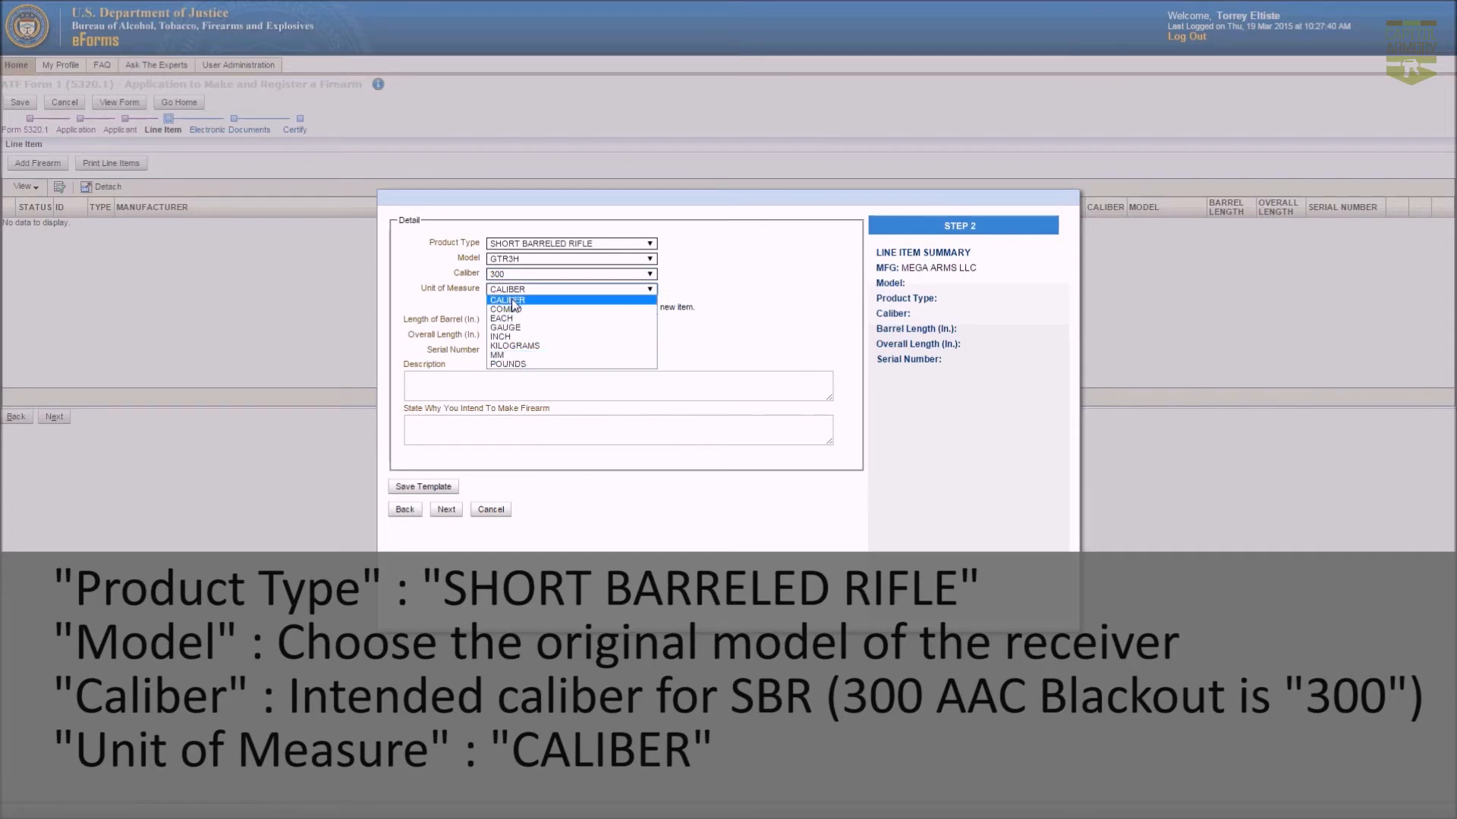
{"action": "left_click", "coordinate": [512, 299]}
{"action": "left_click", "coordinate": [522, 322]}
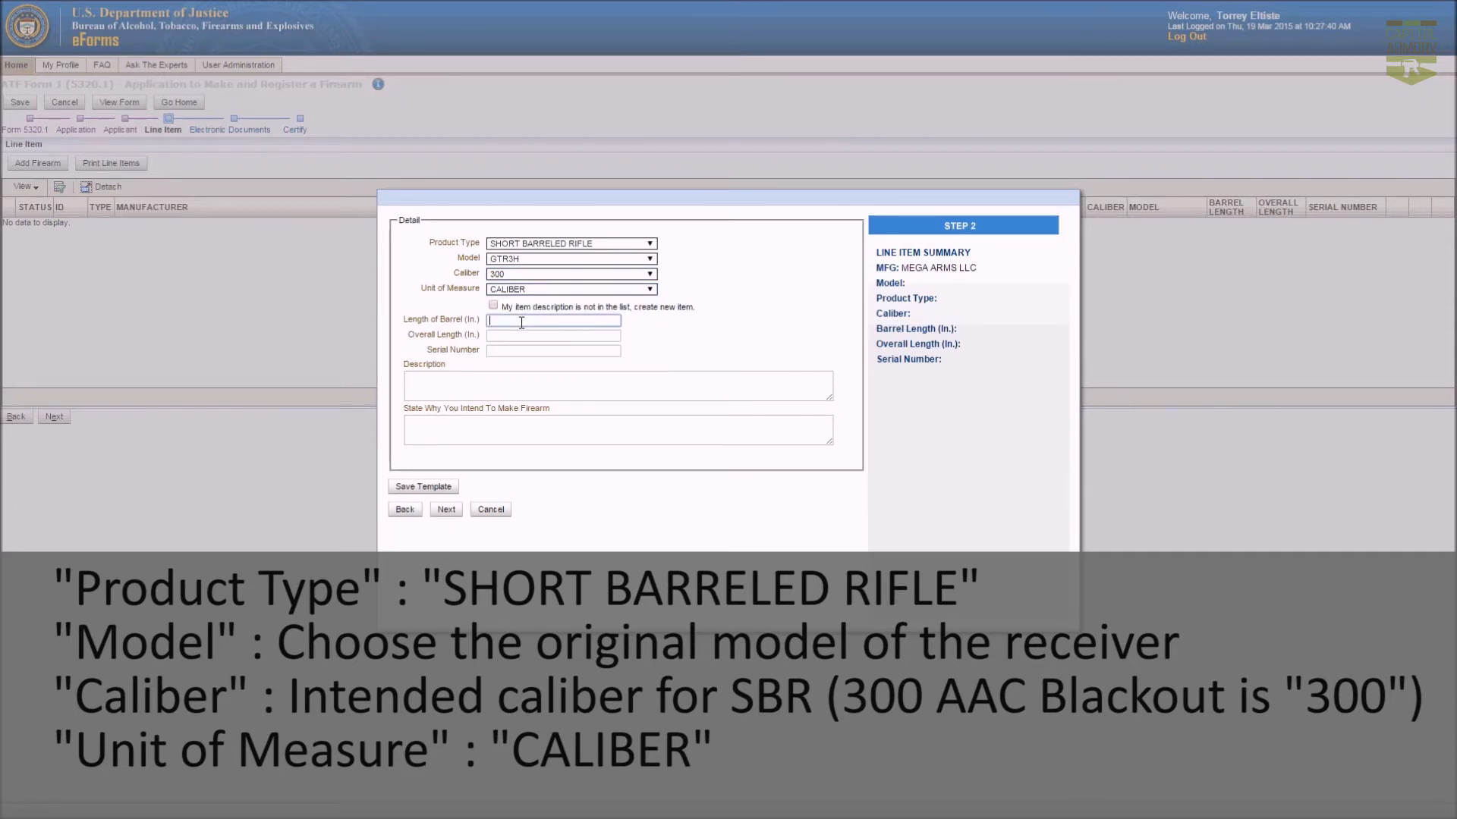
{"action": "type", "text": "9"}
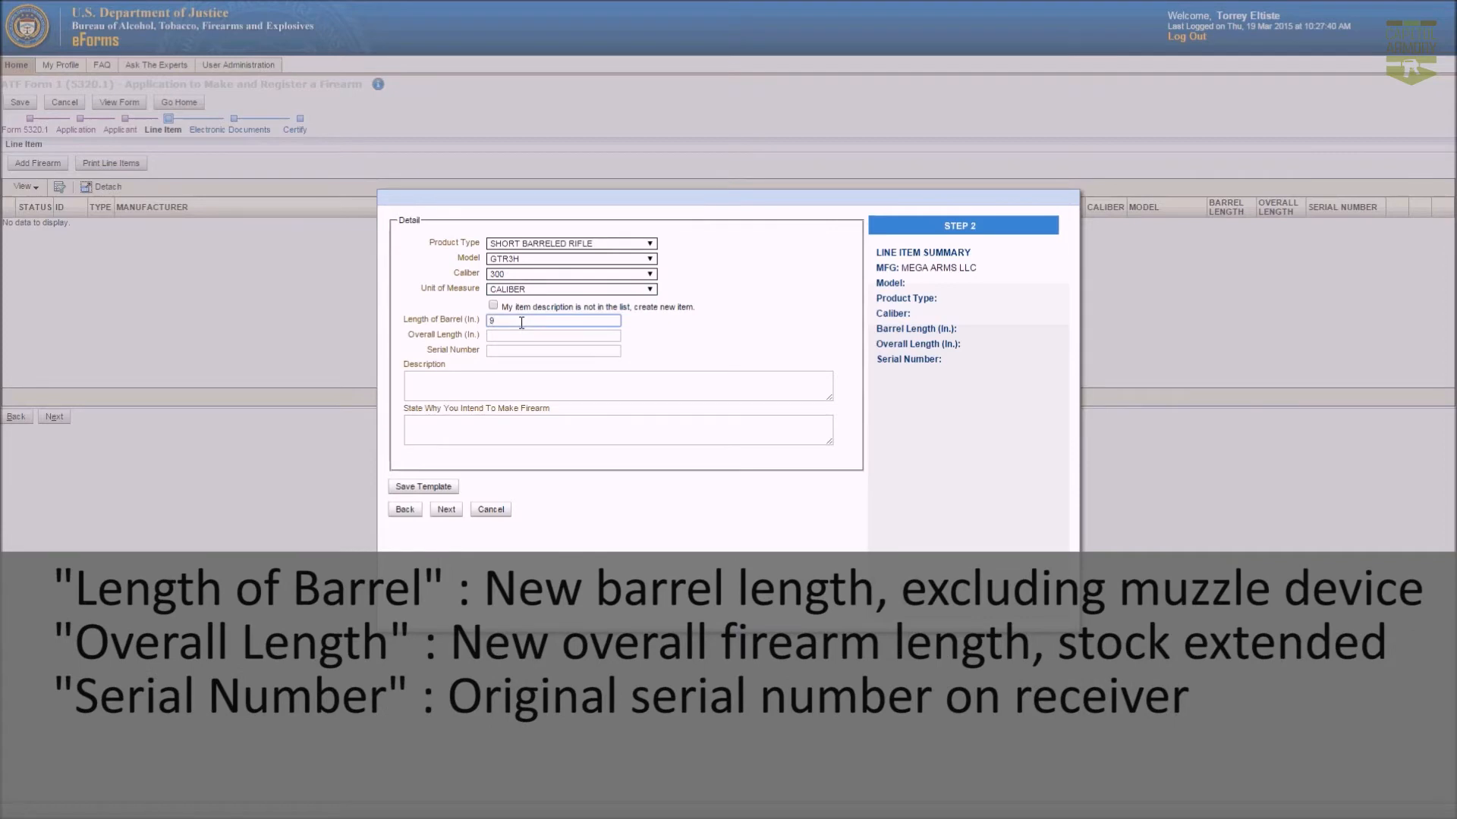
{"action": "key", "text": "Tab"}
{"action": "left_click", "coordinate": [516, 352]}
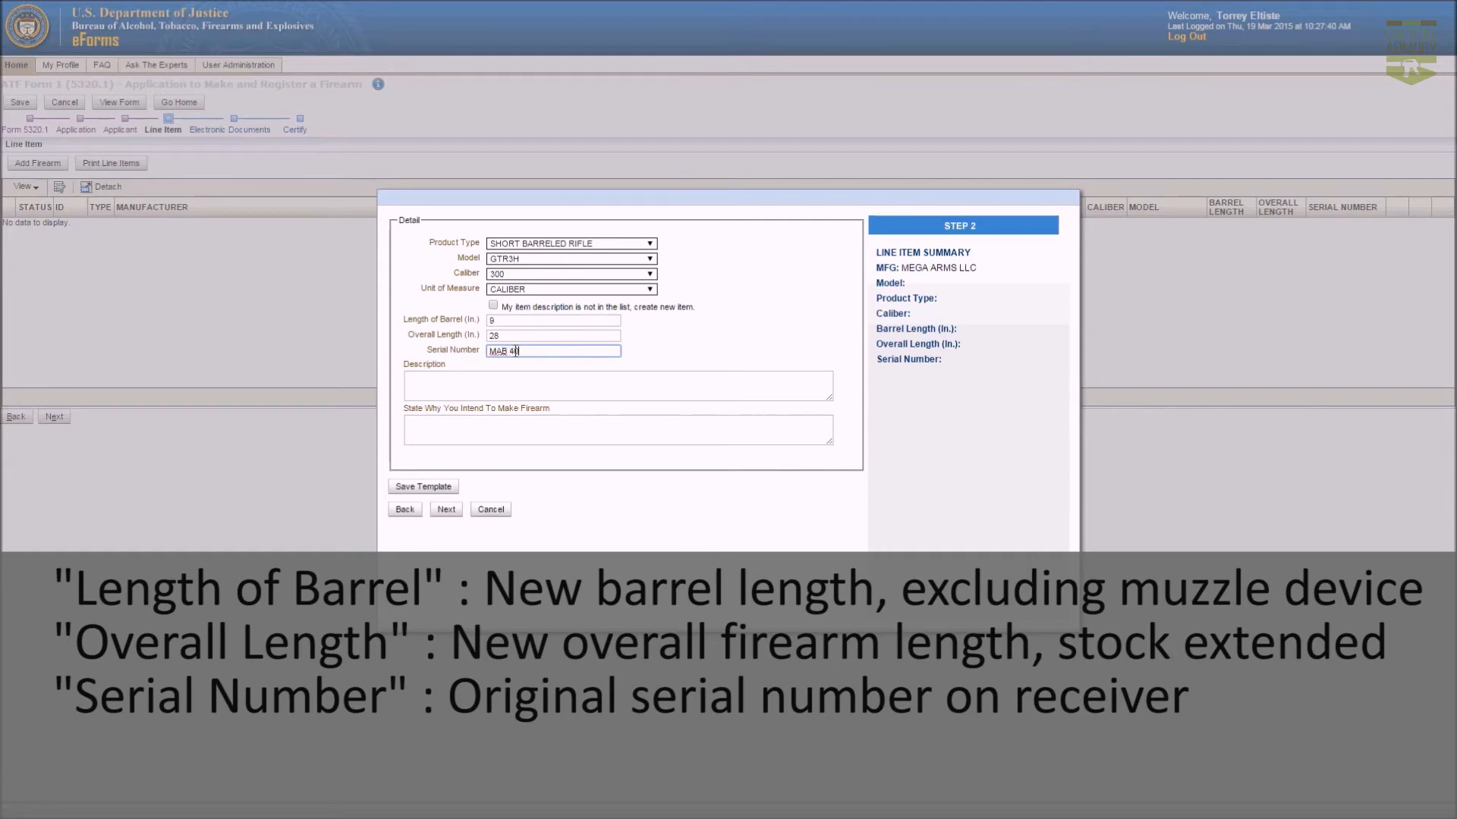
{"action": "left_click", "coordinate": [508, 389]}
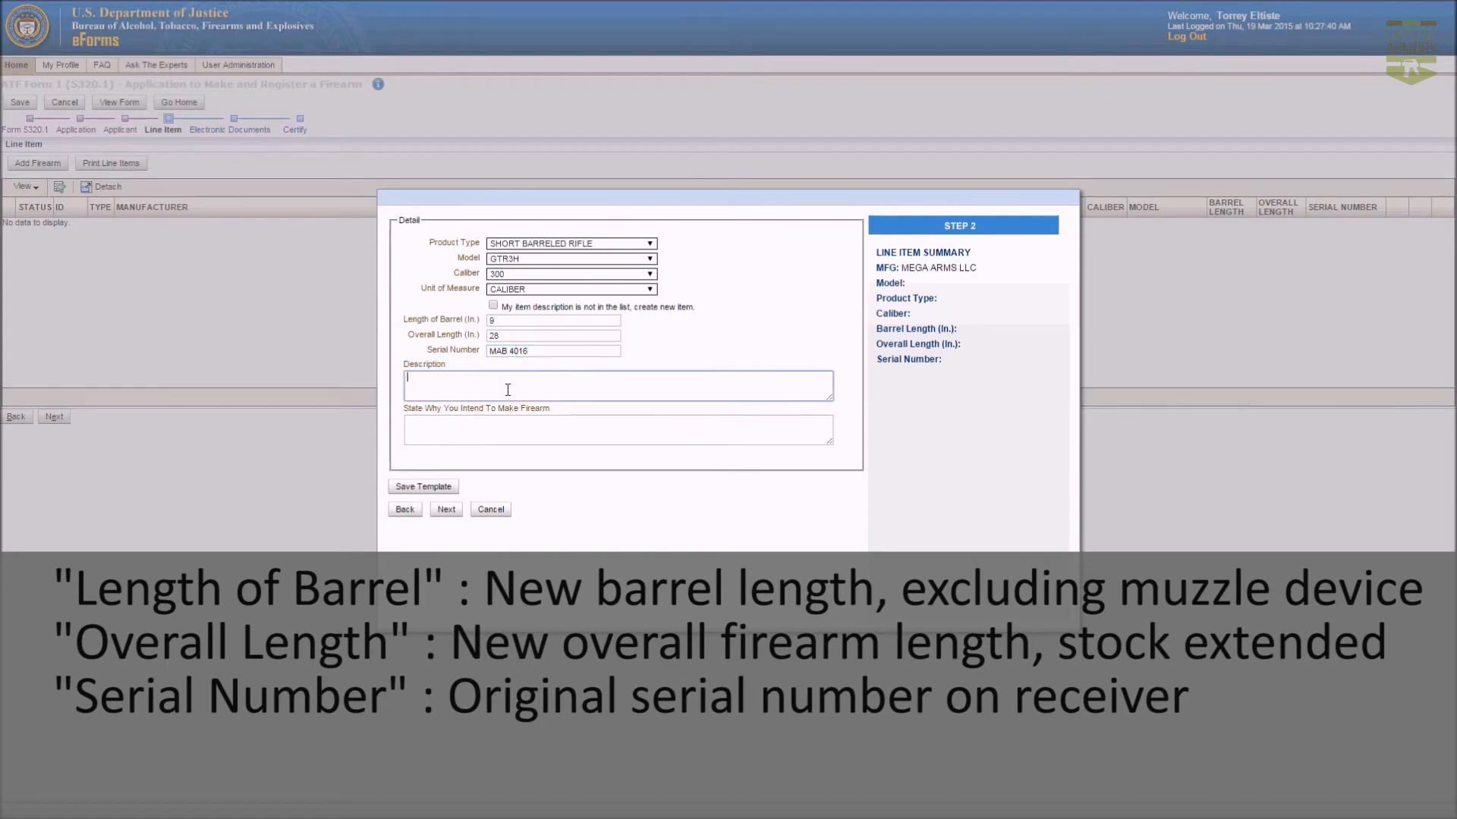
{"action": "left_click", "coordinate": [490, 434]}
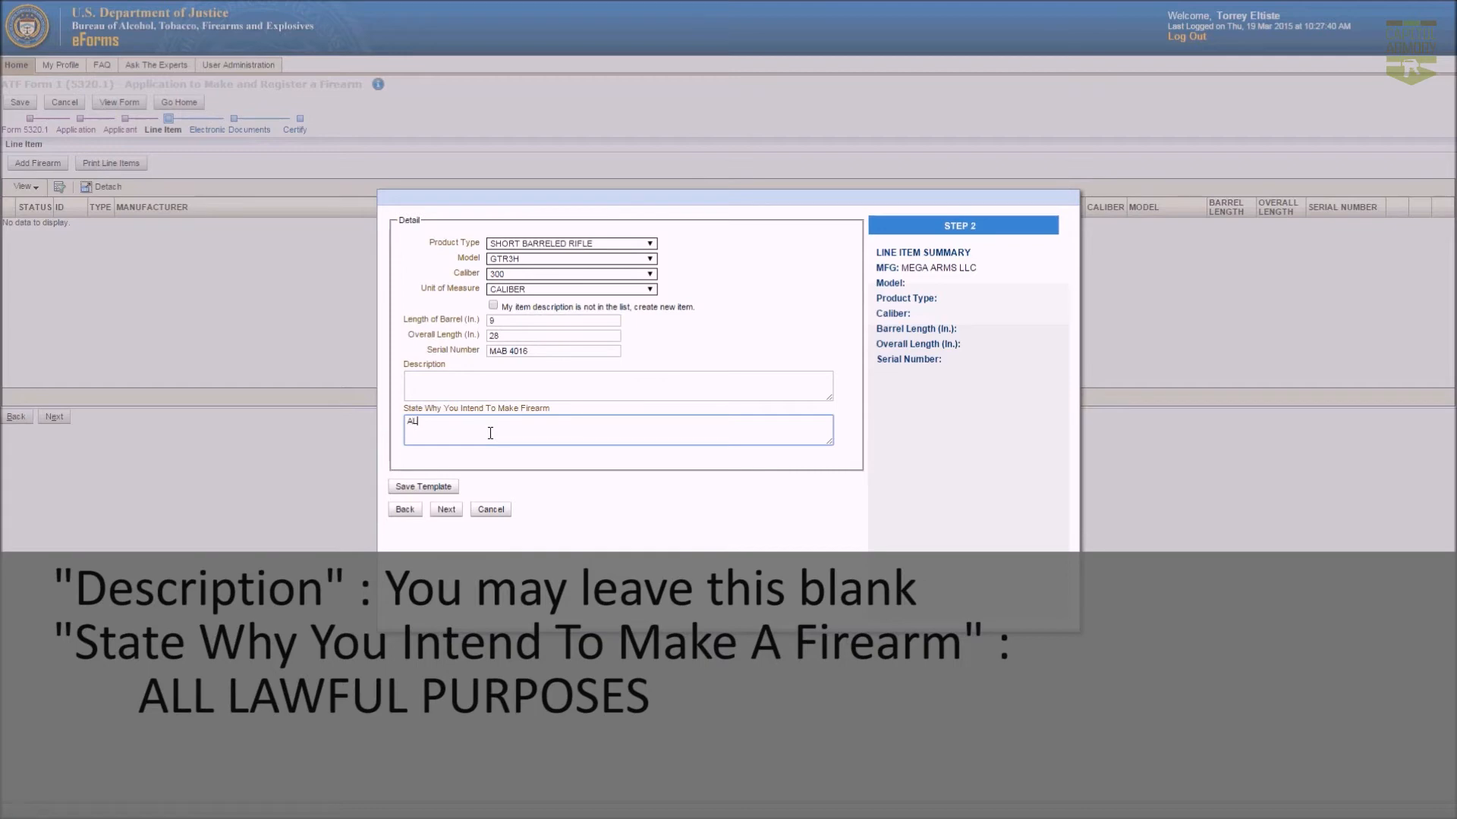
{"action": "type", "text": "ALL LAWFUL PURPOSES"}
{"action": "left_click", "coordinate": [664, 292]}
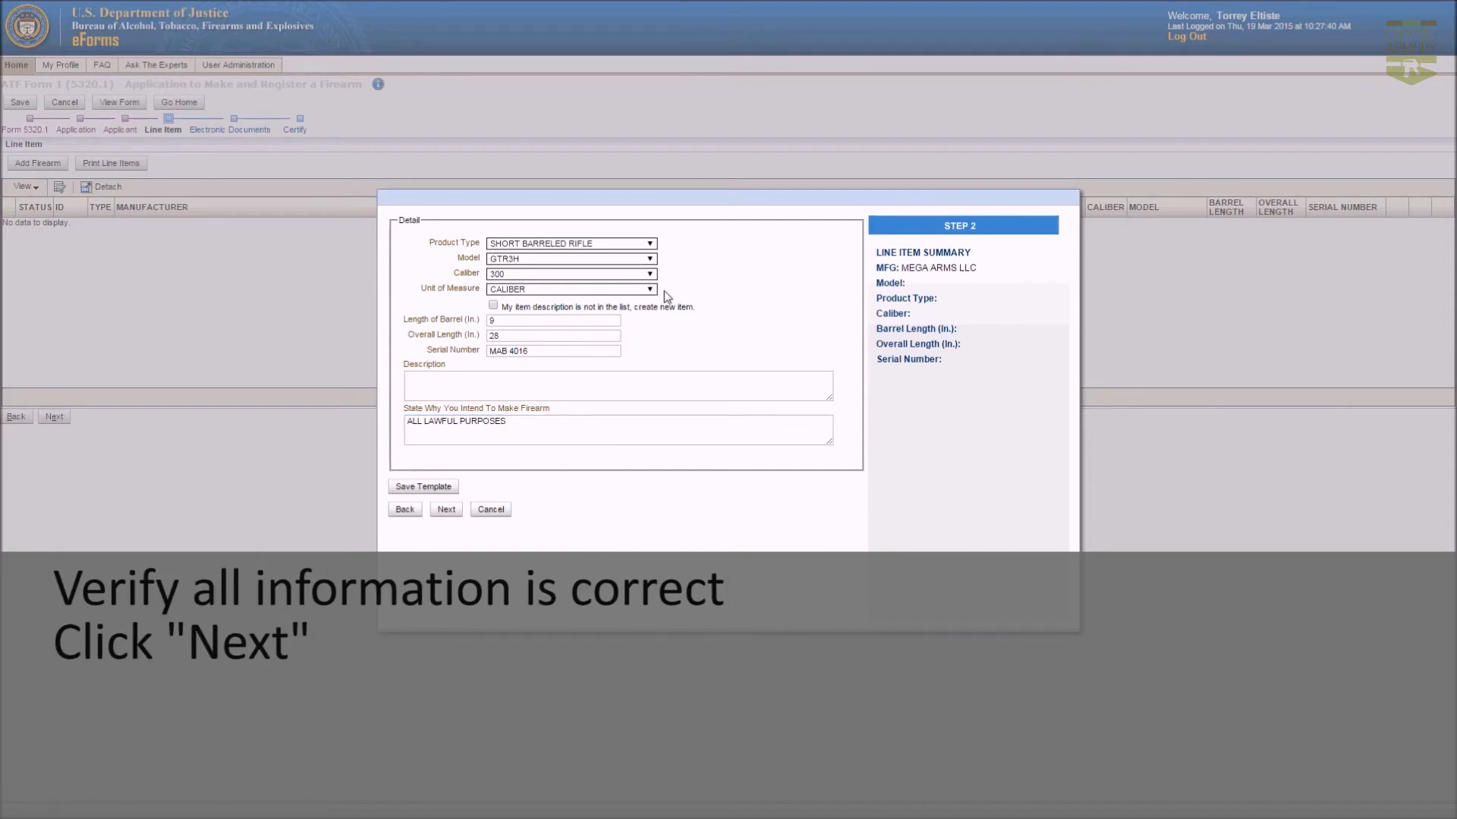
{"action": "left_click", "coordinate": [447, 511]}
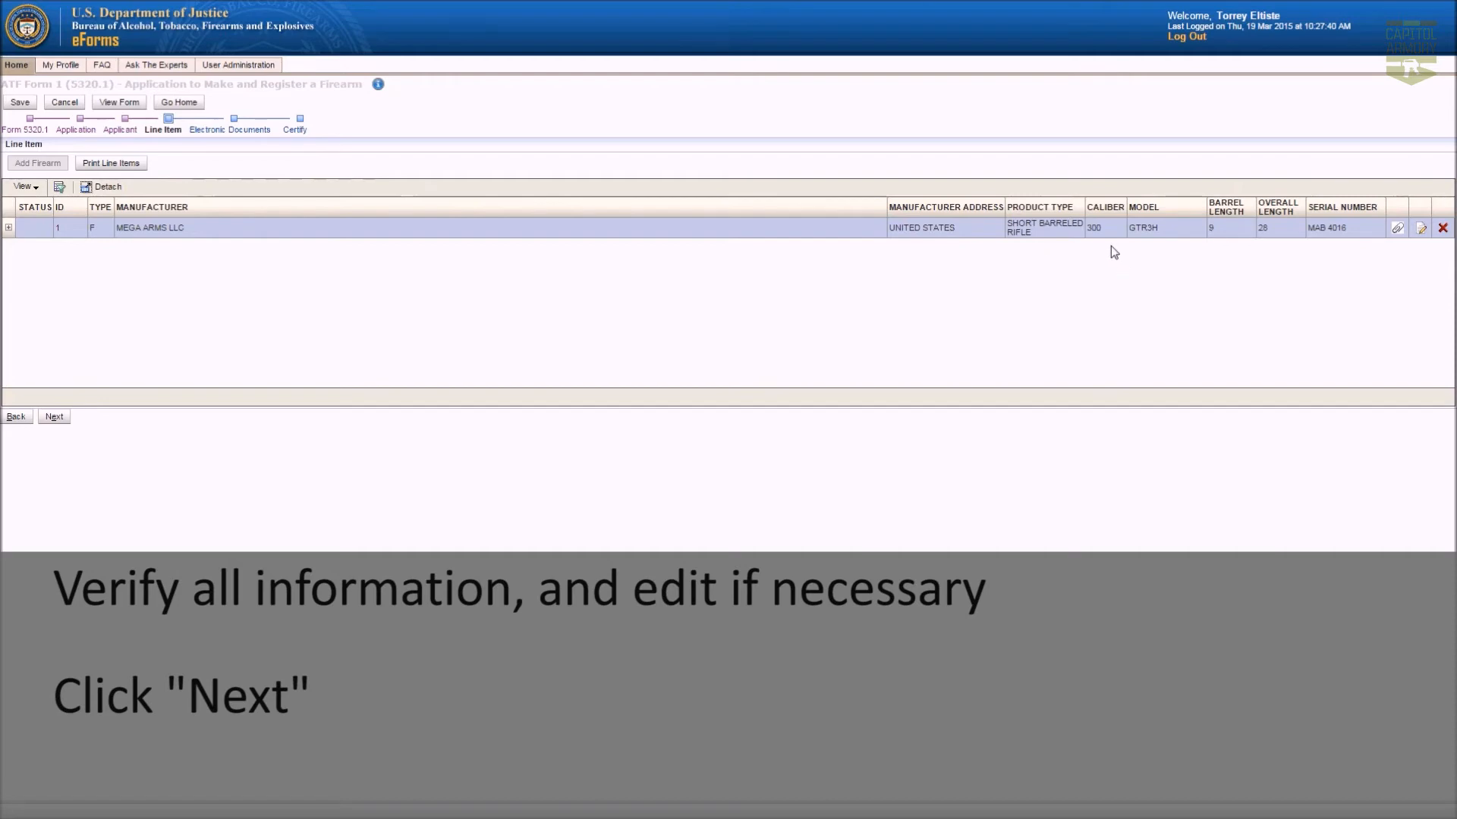
Attach Do Not Trust - Executed.pdf as a CORPORATION/TRUST/OTHER LEGAL ENTITY document described DO NOT TRUST.
{"action": "left_click", "coordinate": [54, 417]}
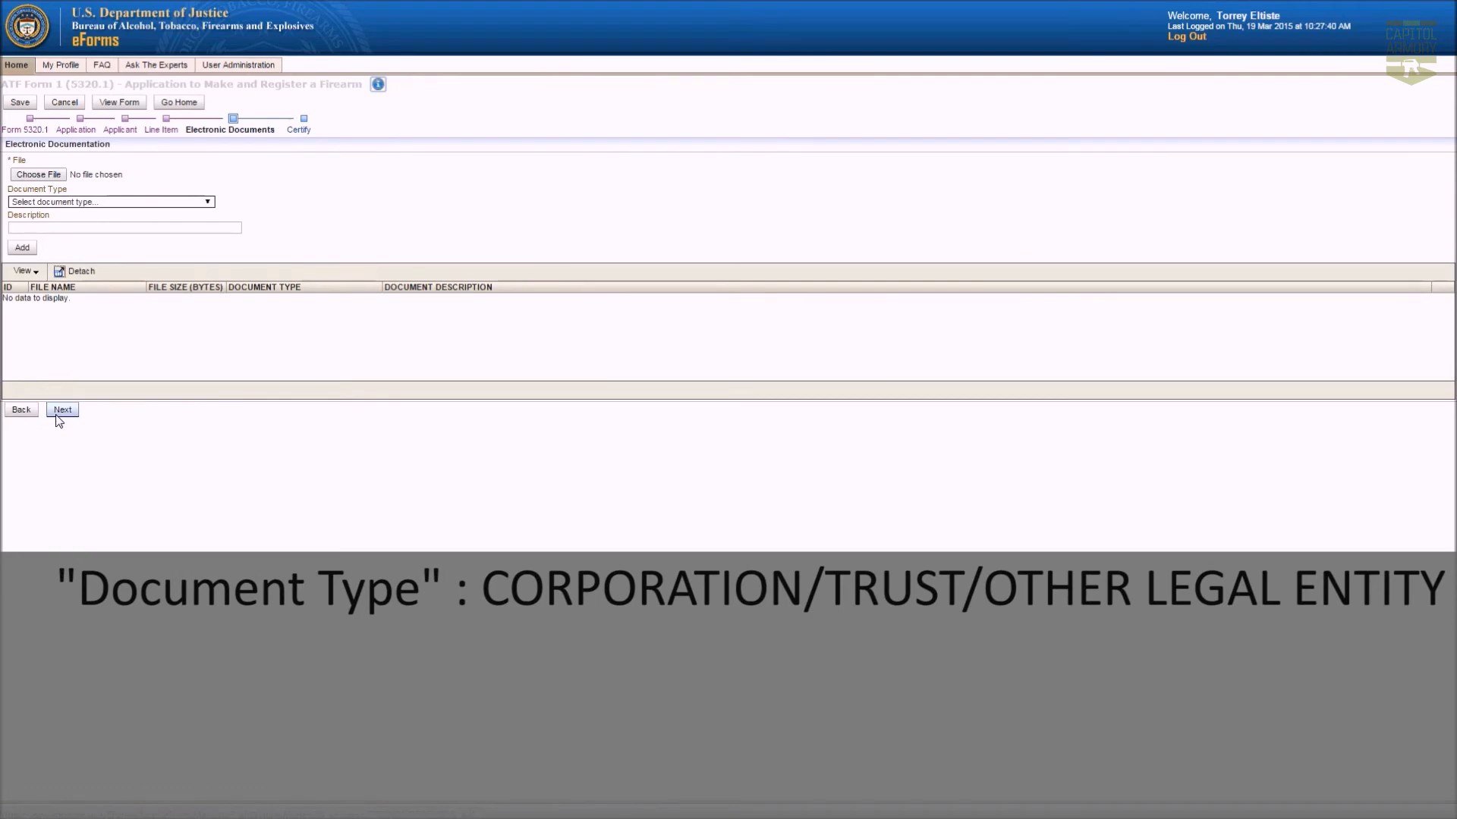
{"action": "left_click", "coordinate": [79, 203]}
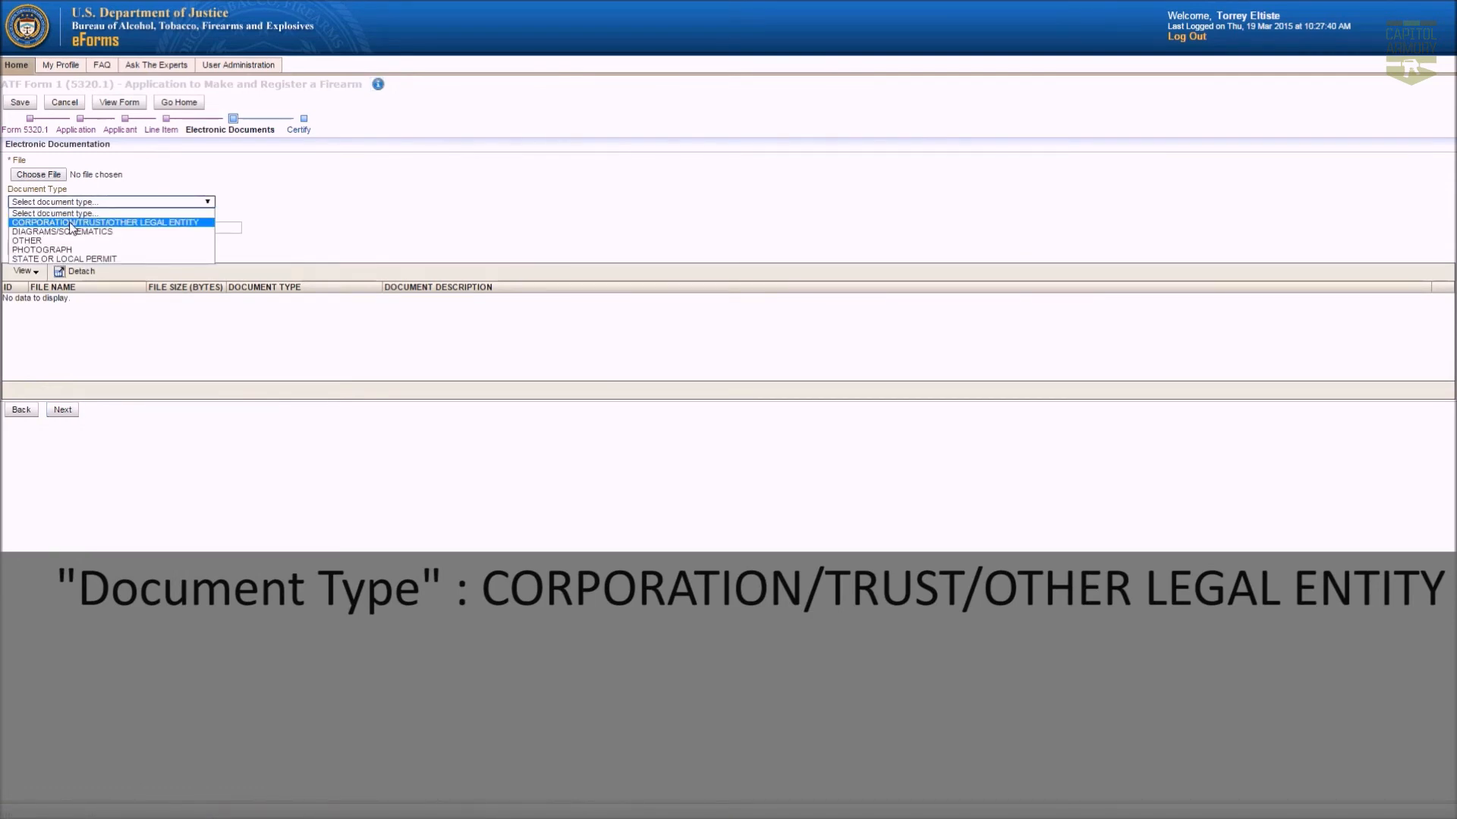
{"action": "left_click", "coordinate": [70, 222]}
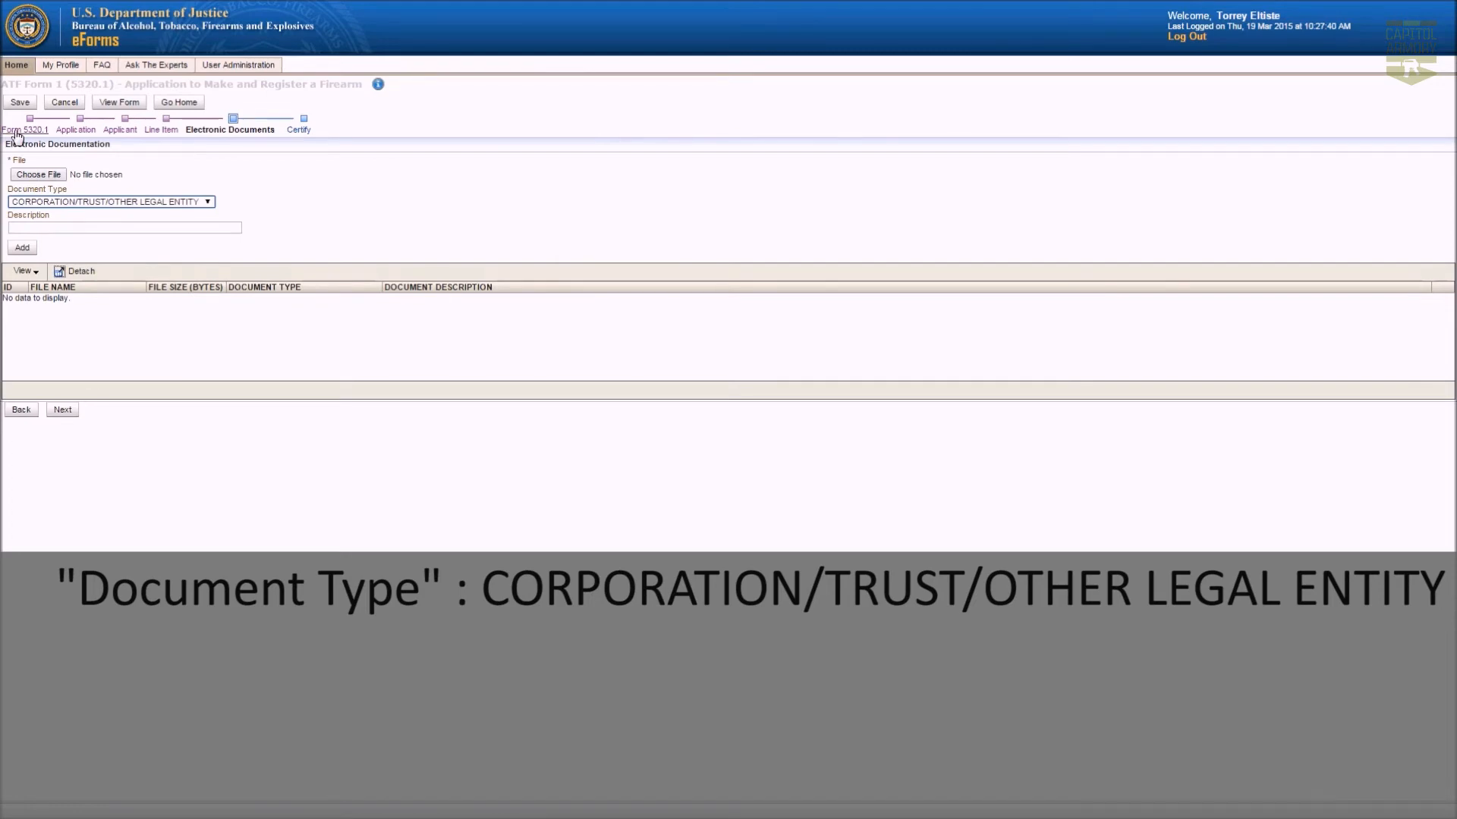
{"action": "left_click", "coordinate": [34, 174]}
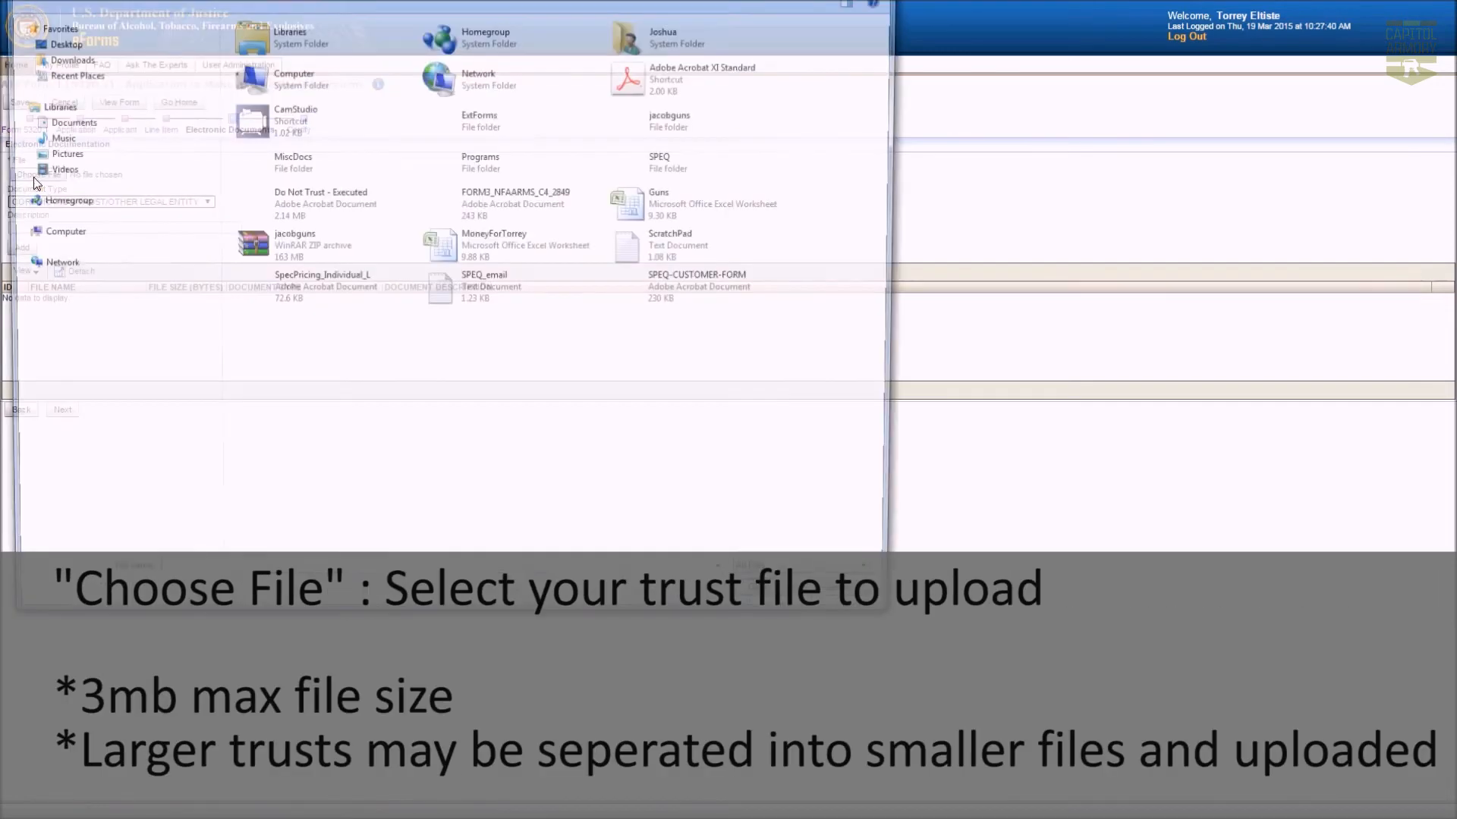
{"action": "double_click", "coordinate": [318, 212]}
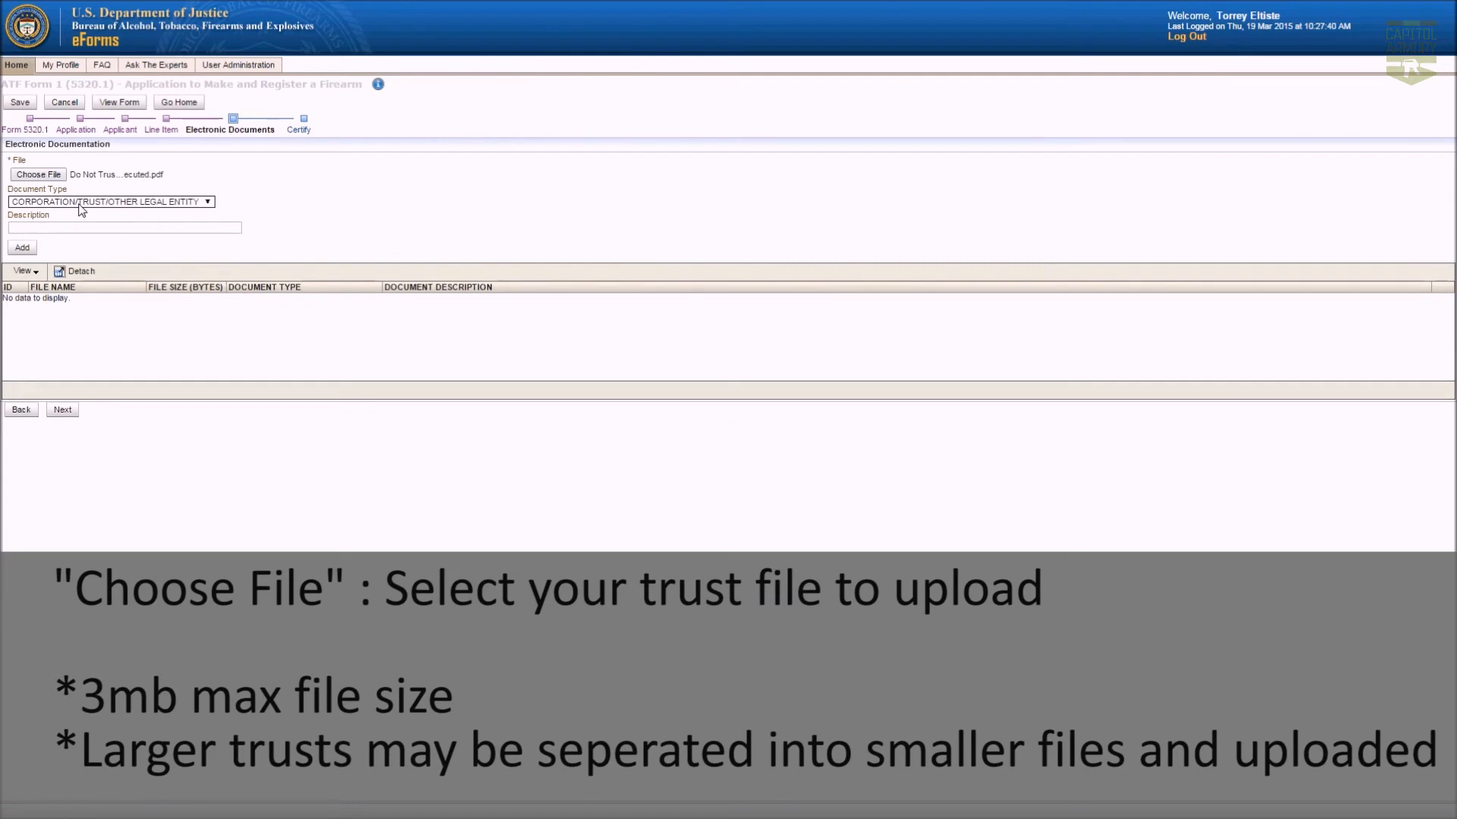
{"action": "left_click", "coordinate": [75, 228]}
{"action": "type", "text": "DO NOT TRUST"}
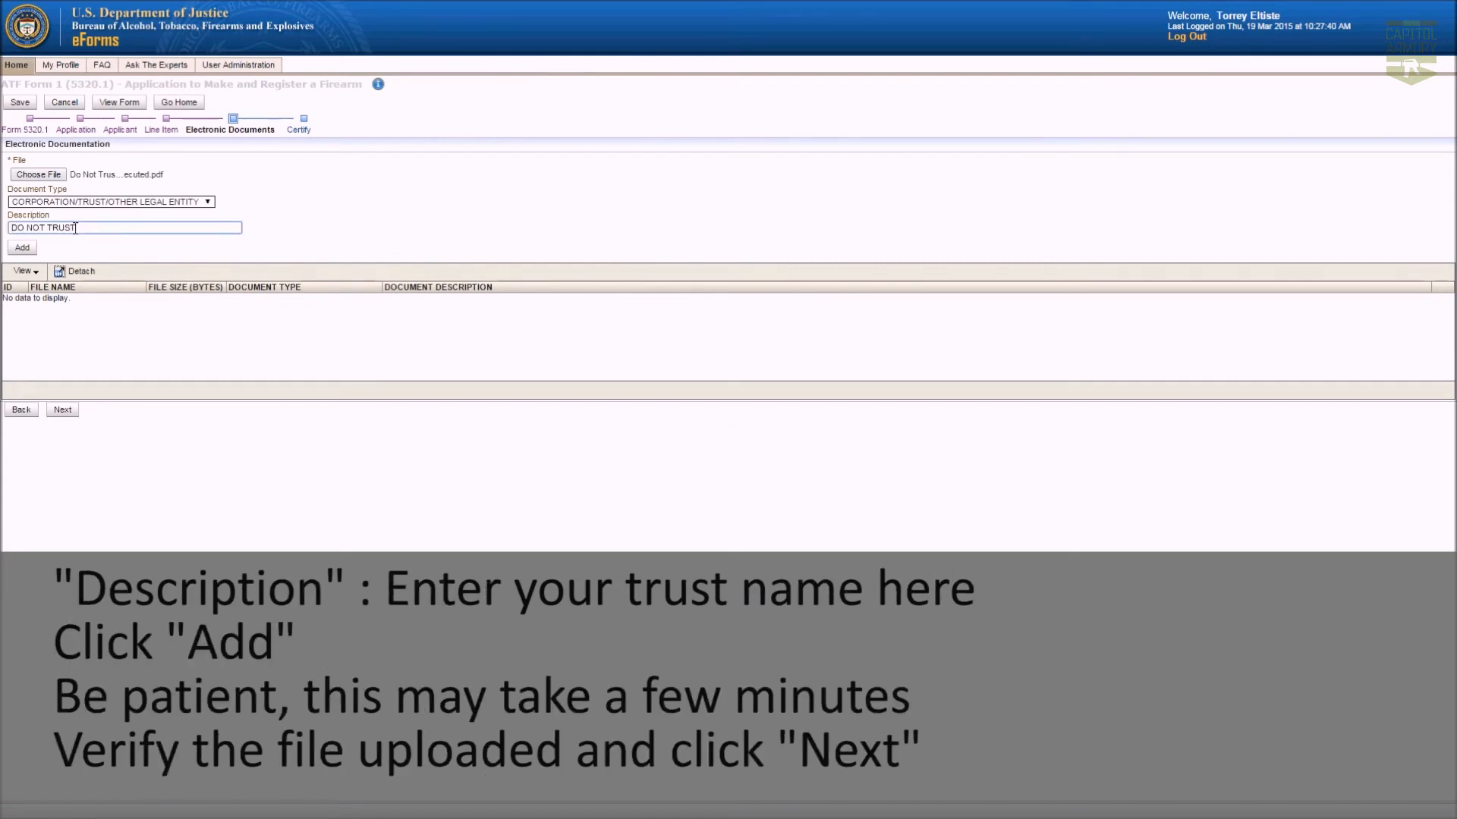
{"action": "left_click", "coordinate": [13, 251]}
{"action": "left_click", "coordinate": [21, 248]}
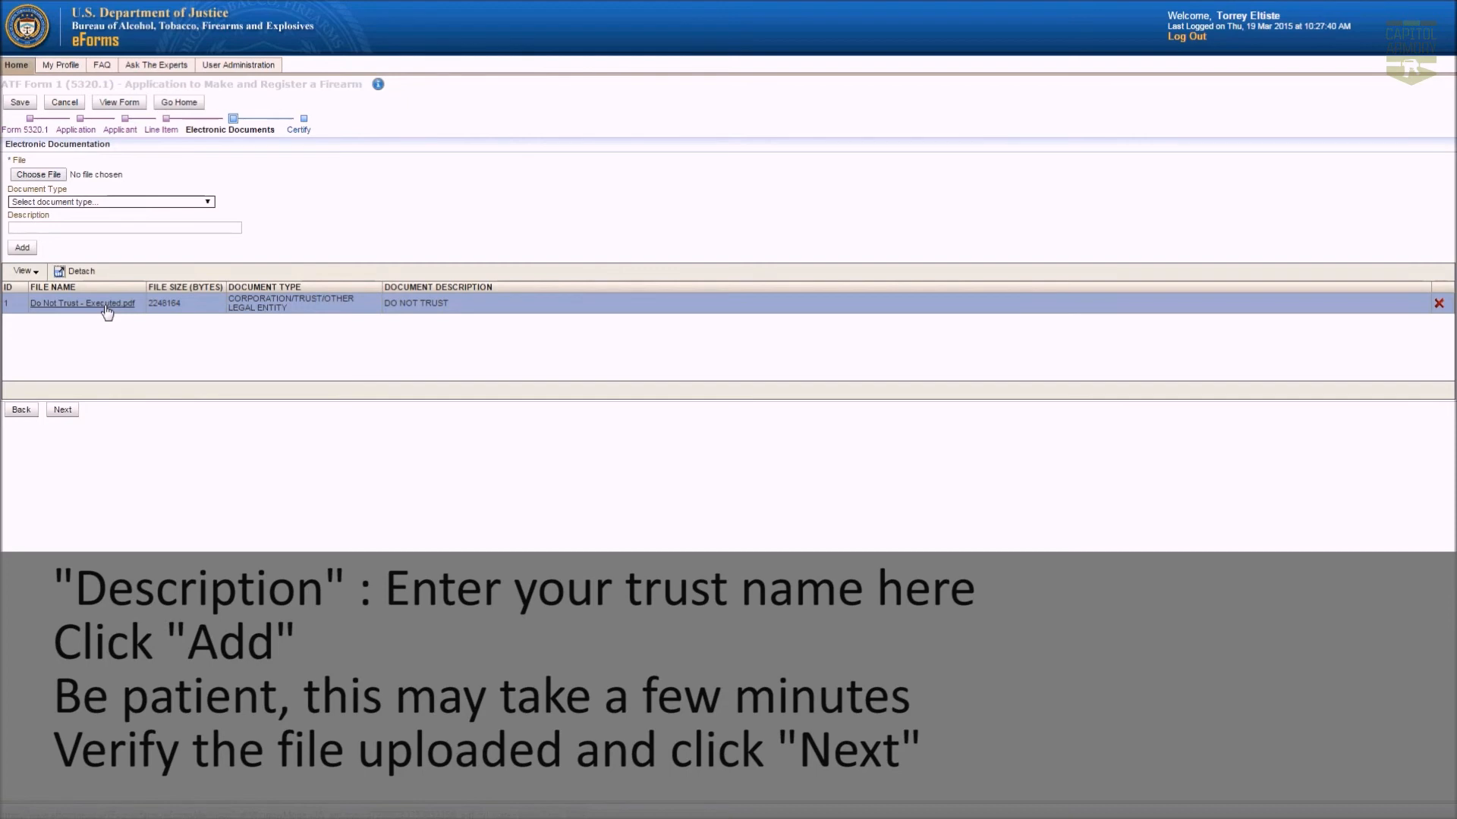
{"action": "left_click", "coordinate": [63, 411]}
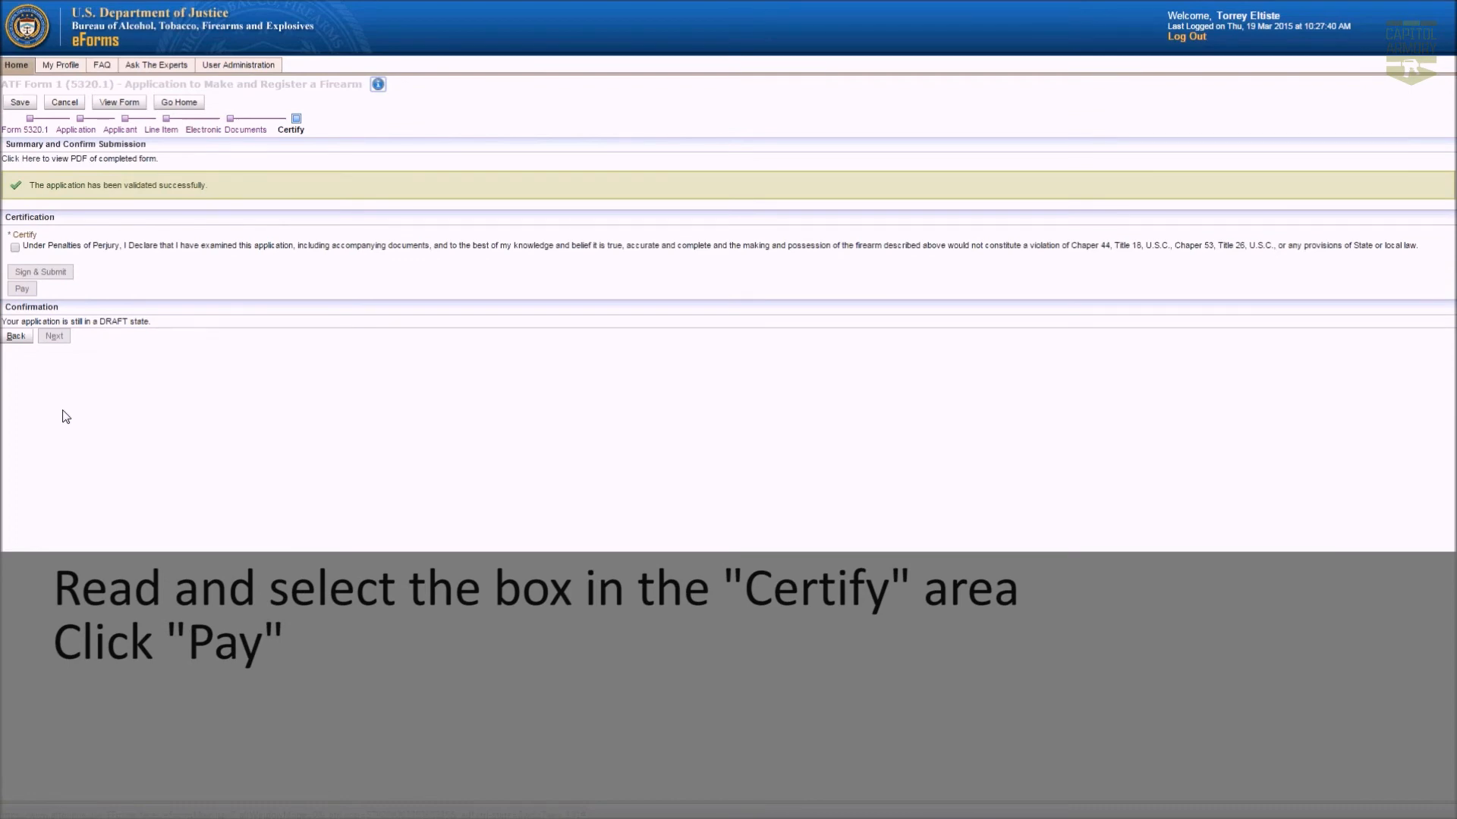
Certify the application, then enter the account holder's name and card details for the $200.00 fee.
{"action": "left_click", "coordinate": [16, 248]}
{"action": "left_click", "coordinate": [23, 289]}
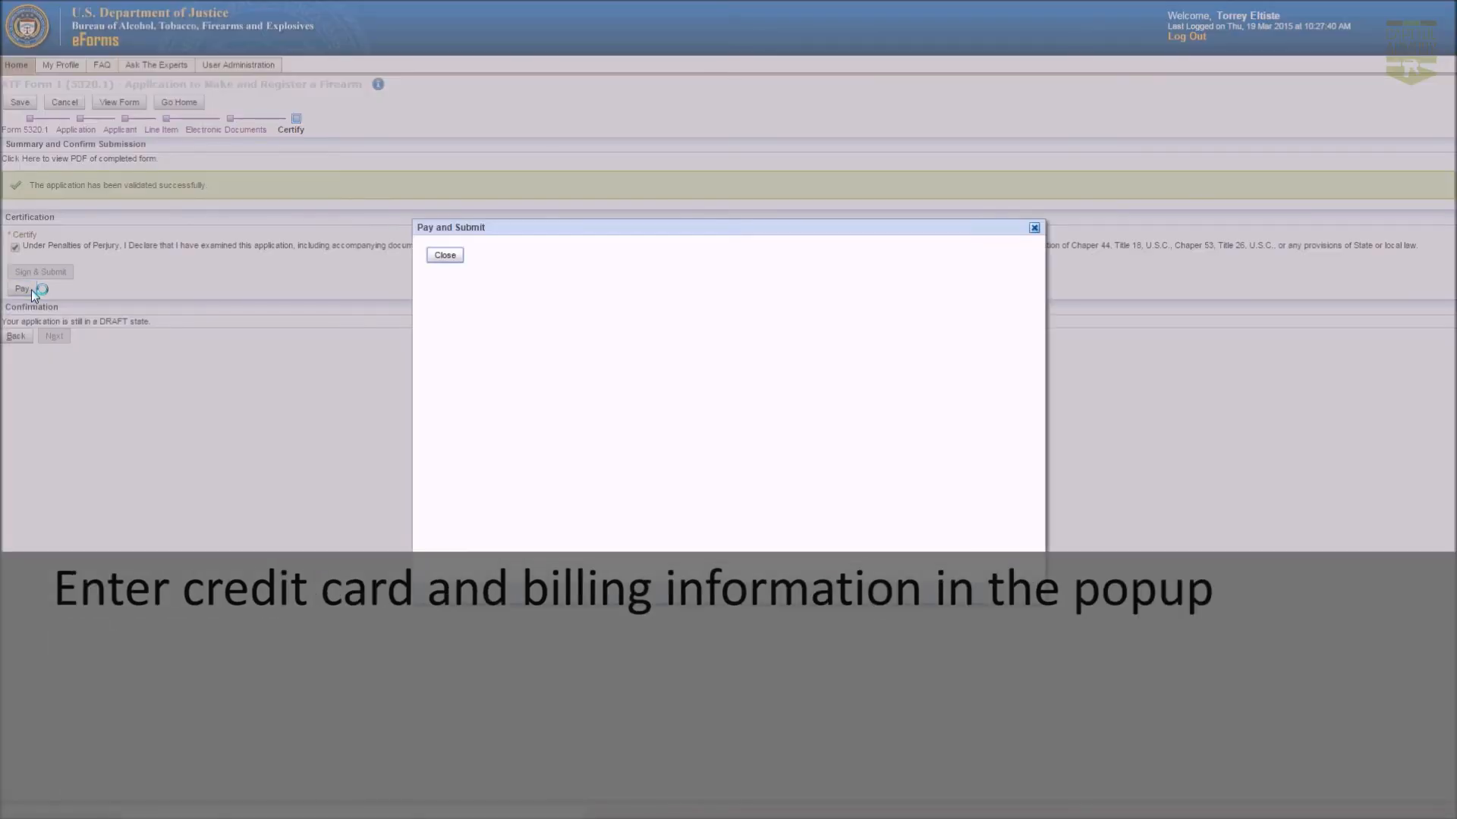
{"action": "scroll", "coordinate": [712, 487], "scroll_direction": "down", "scroll_amount": 3}
{"action": "scroll", "coordinate": [712, 487], "scroll_direction": "up", "scroll_amount": 3}
{"action": "left_click", "coordinate": [660, 425]}
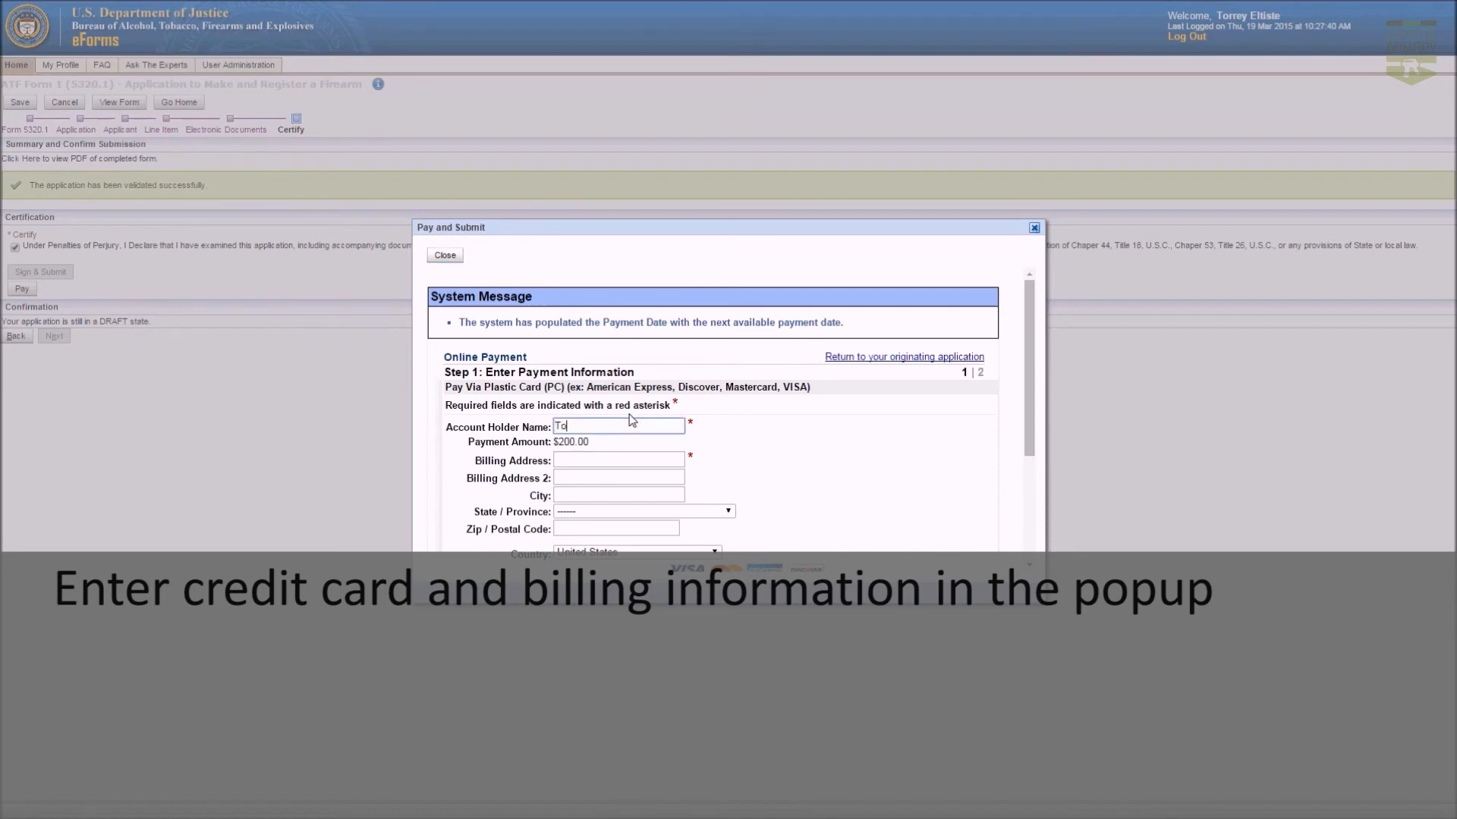
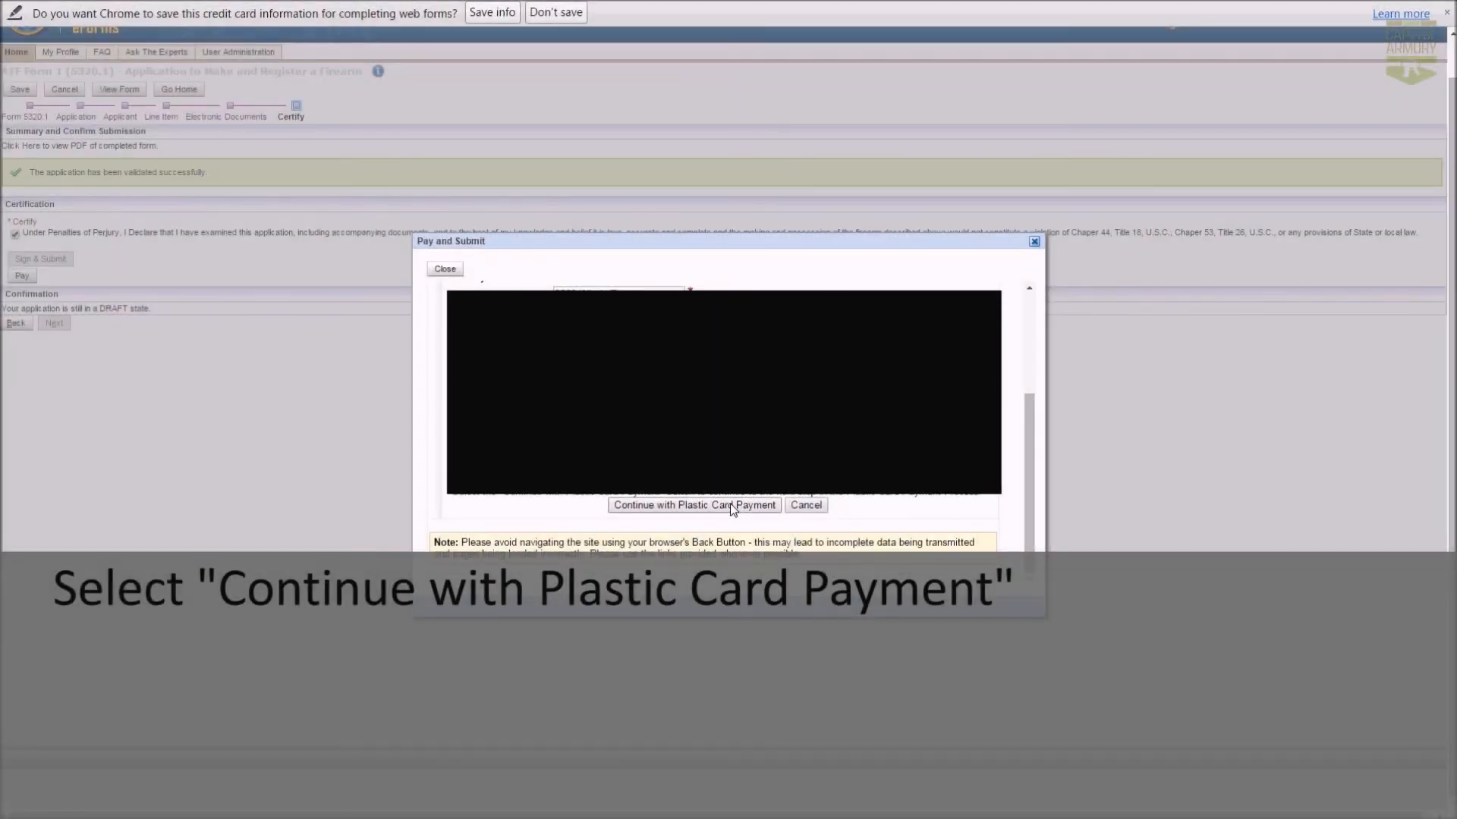
{"action": "left_click", "coordinate": [733, 507]}
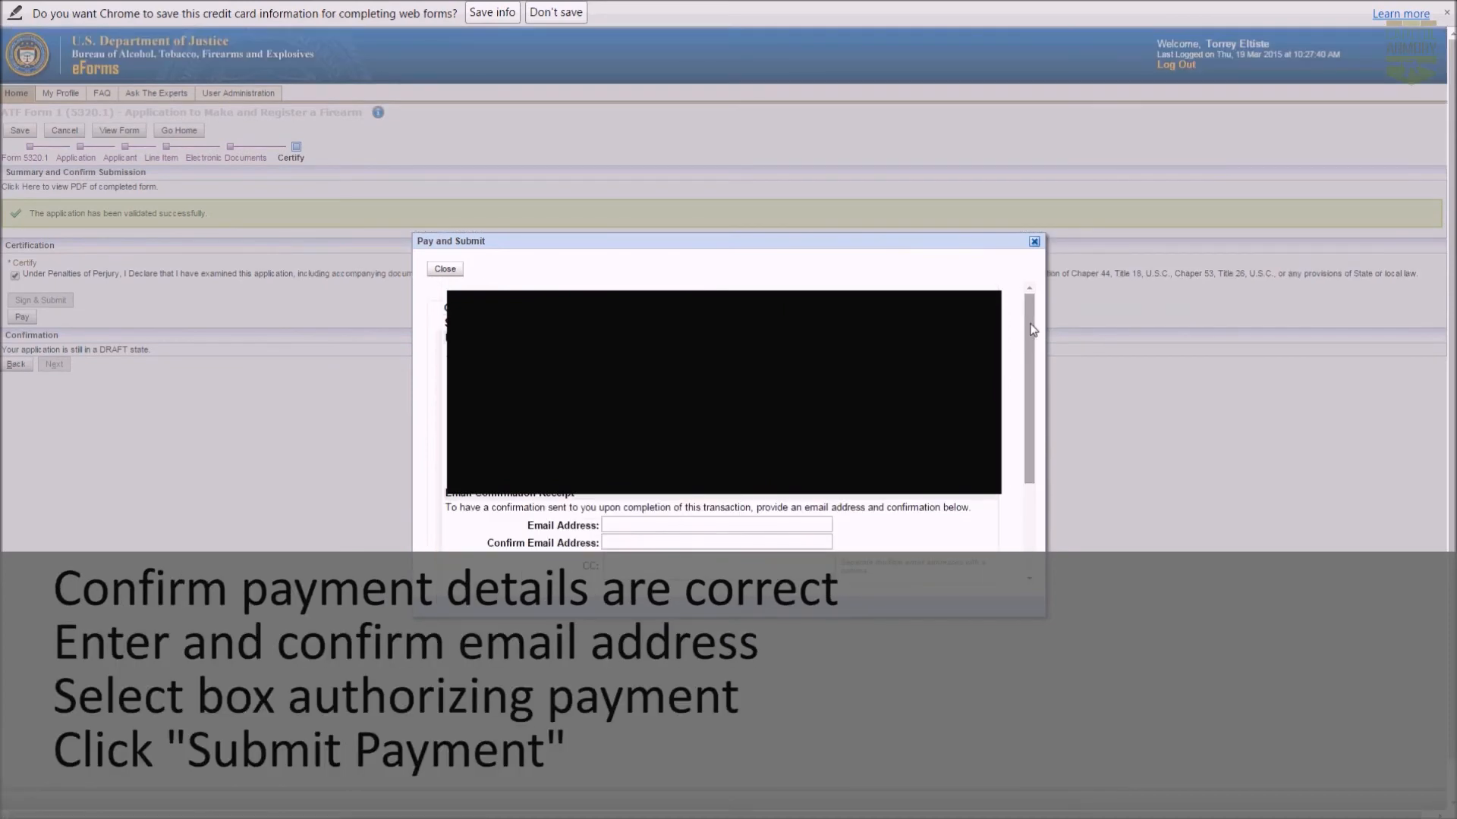
Enter and confirm the receipt e-mail address, authorize the charge, and submit the $200 payment.
{"action": "left_click_drag", "start_coordinate": [1032, 329], "coordinate": [1022, 456]}
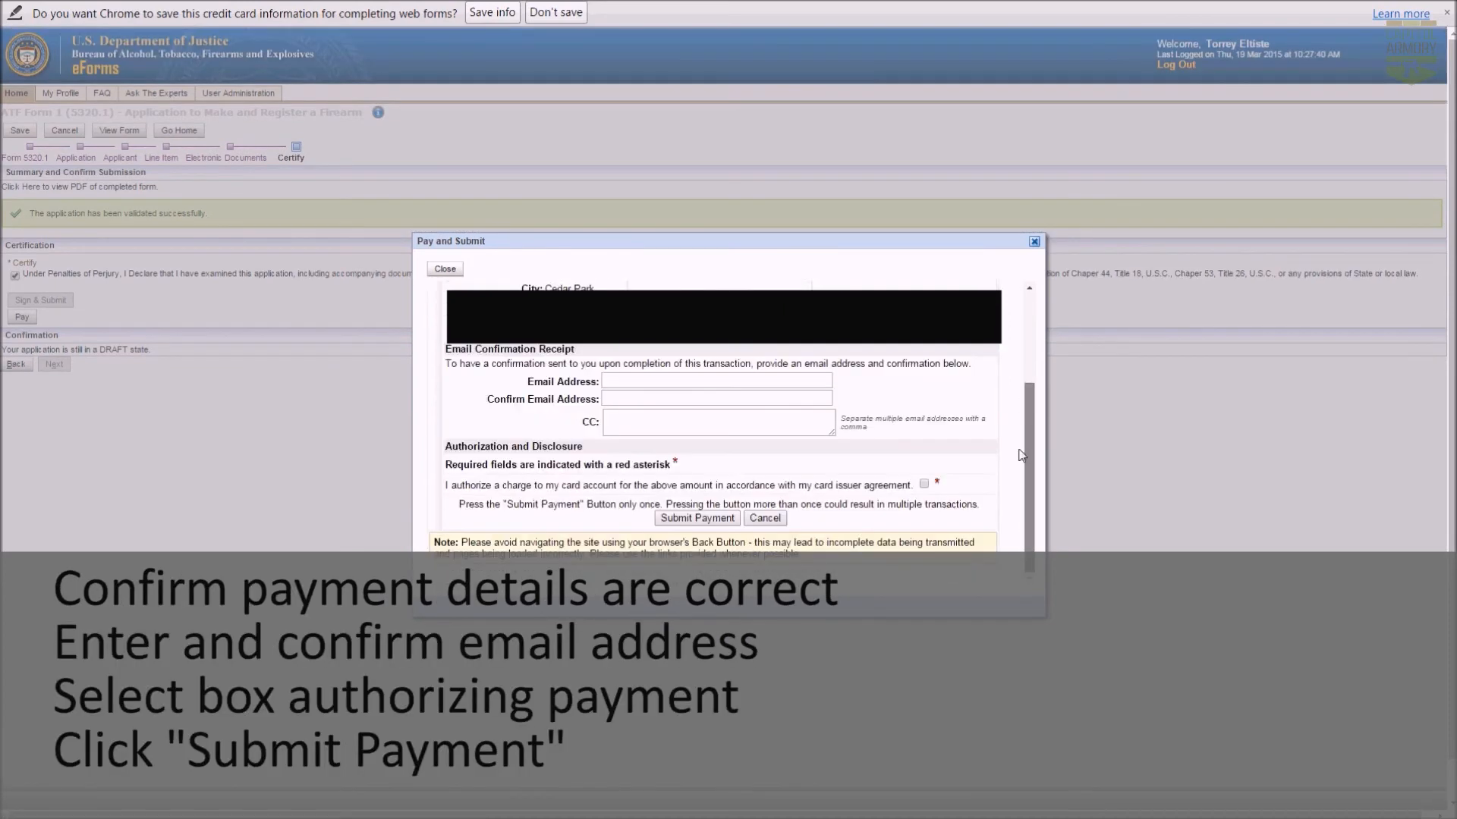
{"action": "left_click", "coordinate": [742, 380]}
{"action": "key", "text": "Tab"}
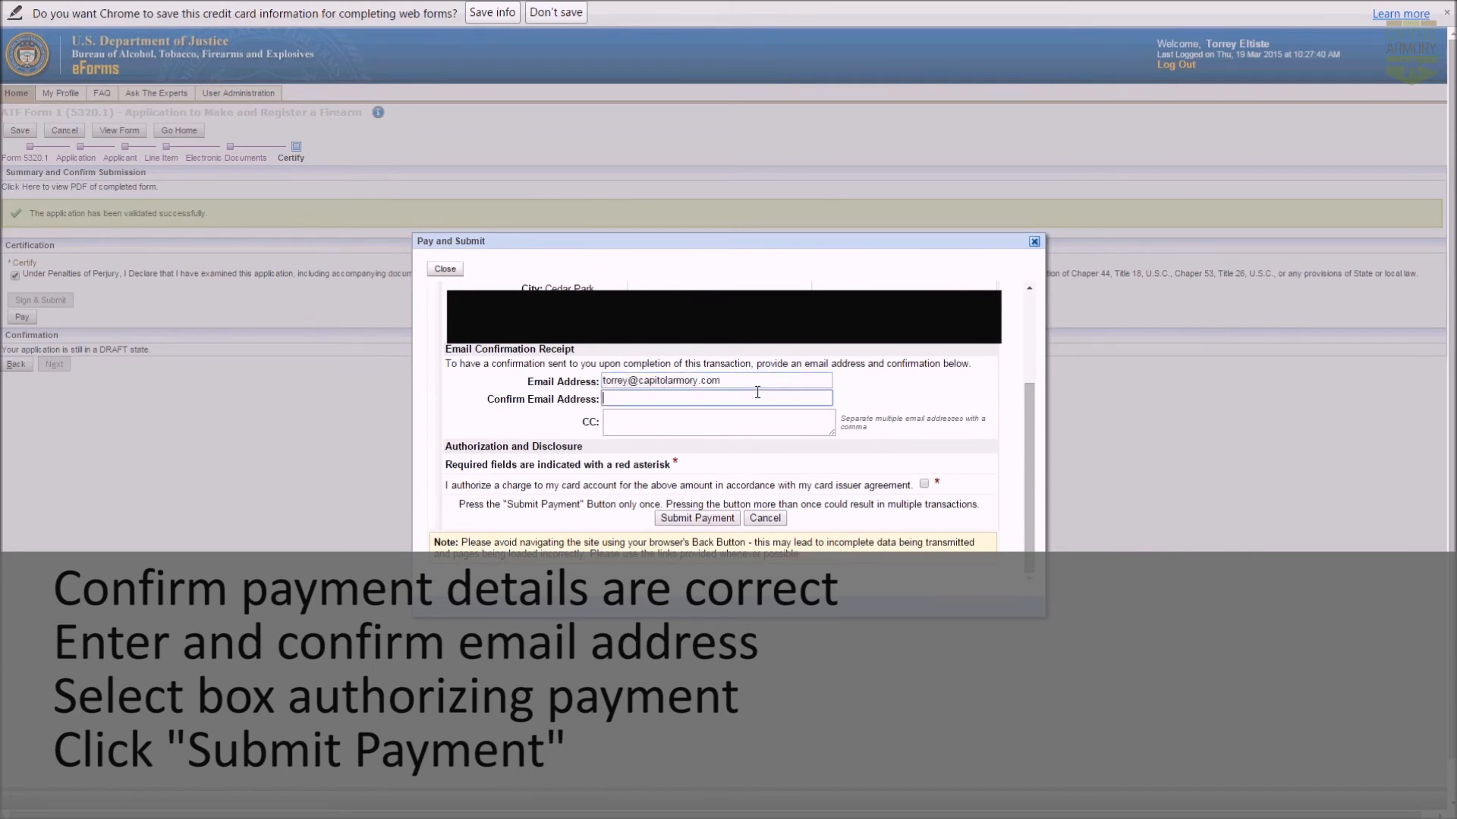
{"action": "left_click", "coordinate": [927, 492]}
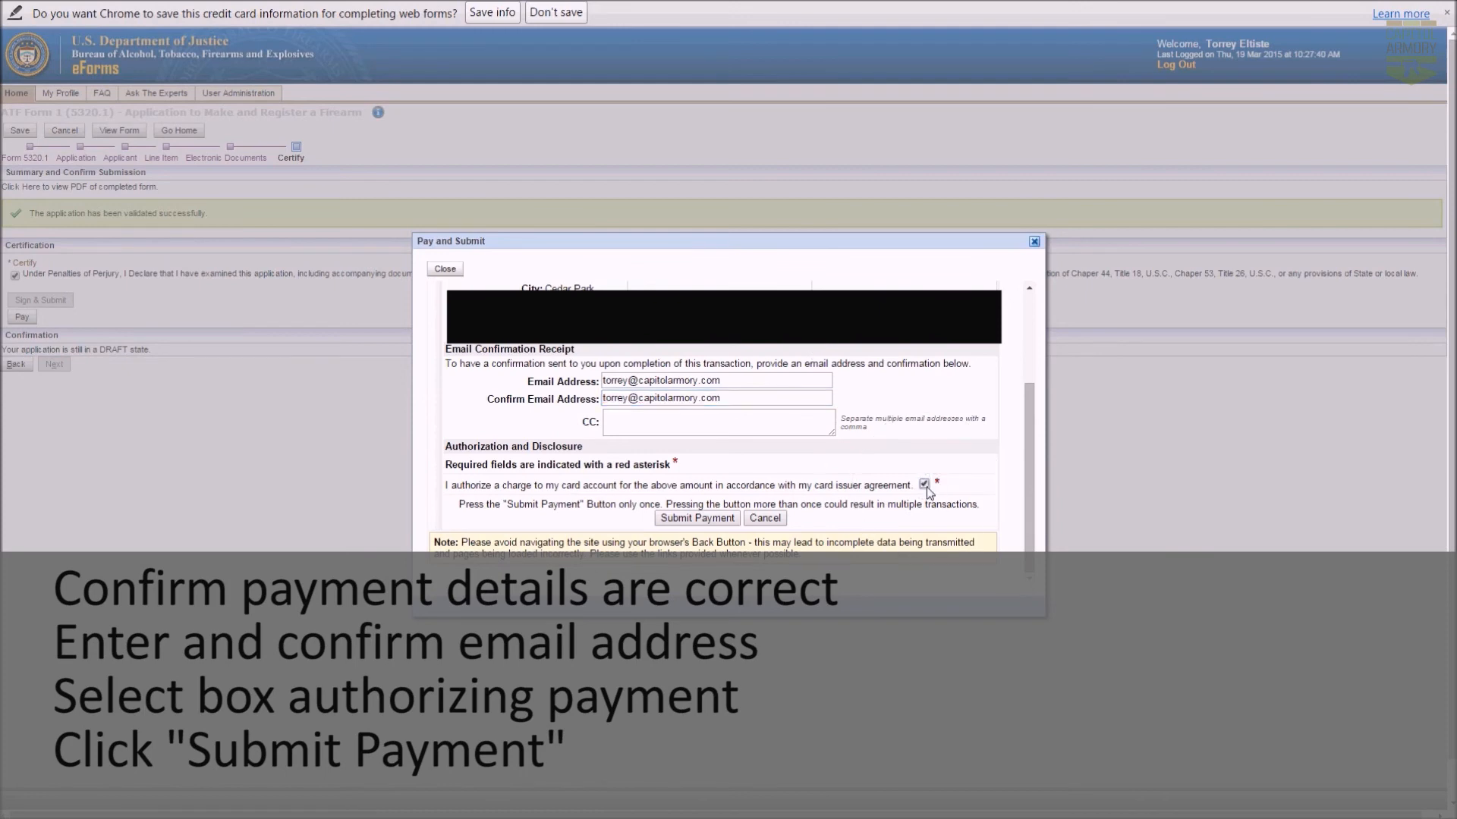
{"action": "left_click", "coordinate": [715, 523]}
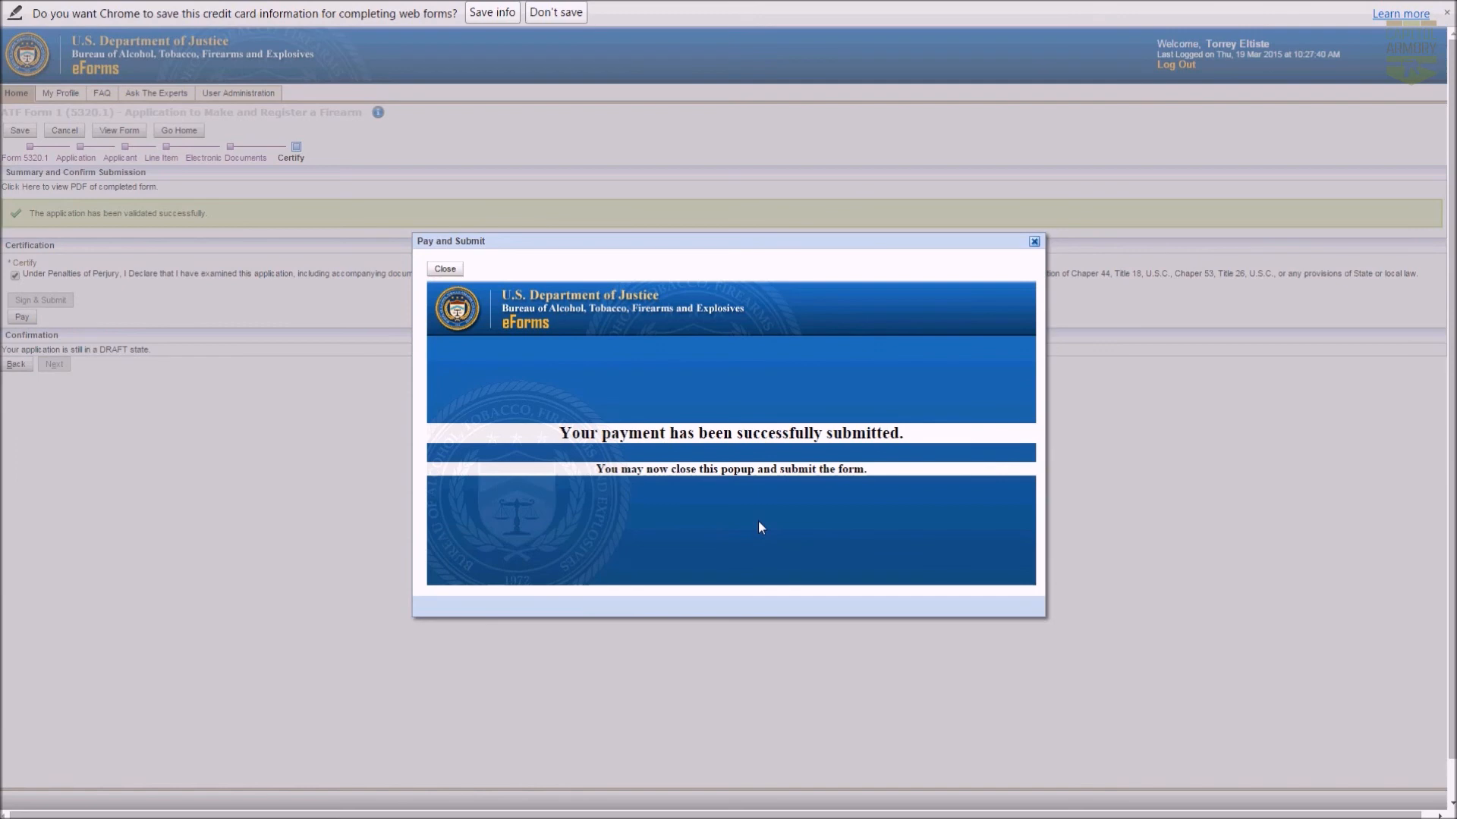
Close the payment popup, sign and submit Form 1 with the eForms password, and acknowledge the confirmation.
{"action": "left_click", "coordinate": [1035, 242]}
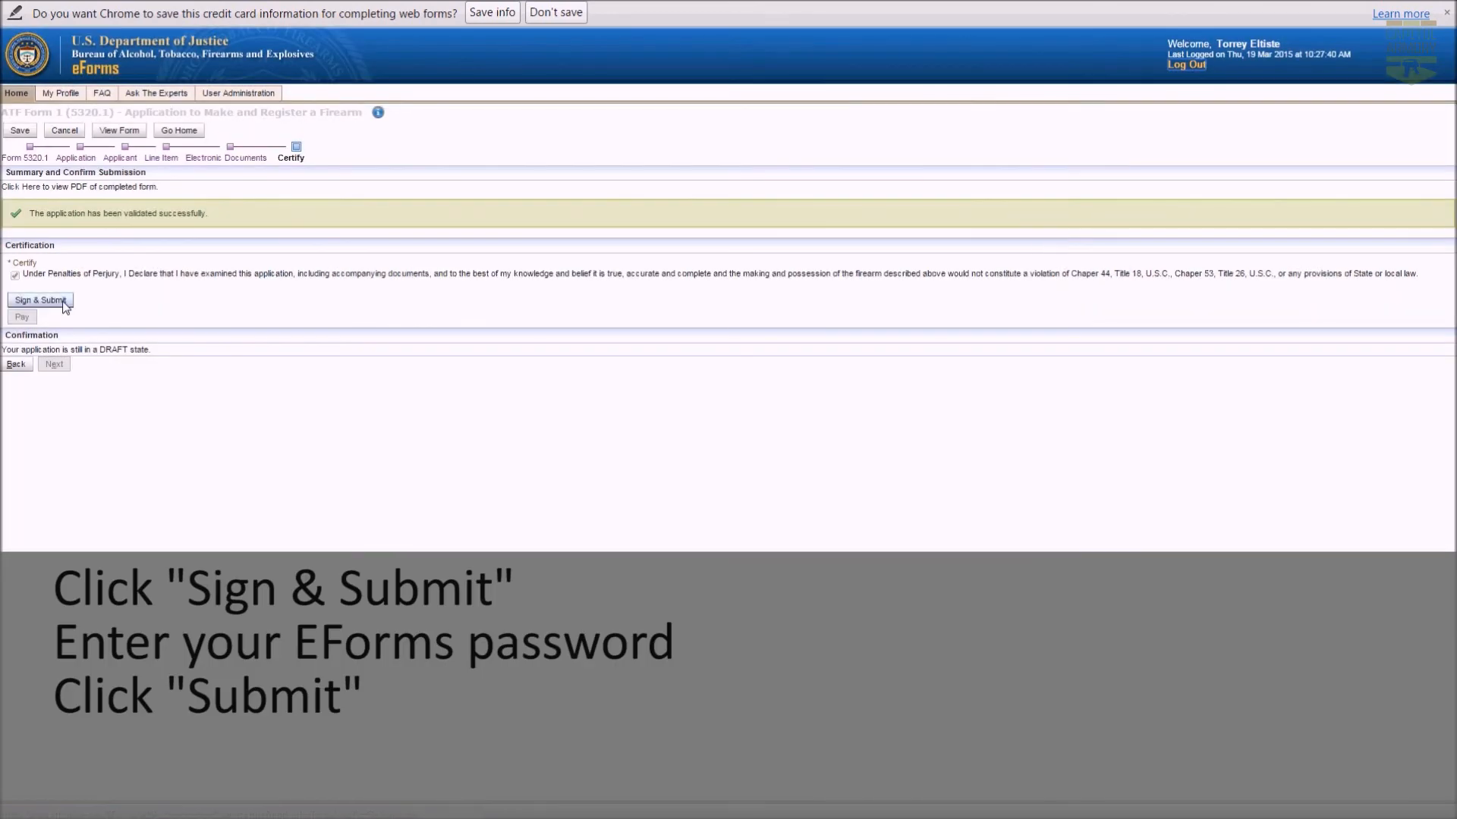
{"action": "left_click", "coordinate": [47, 302]}
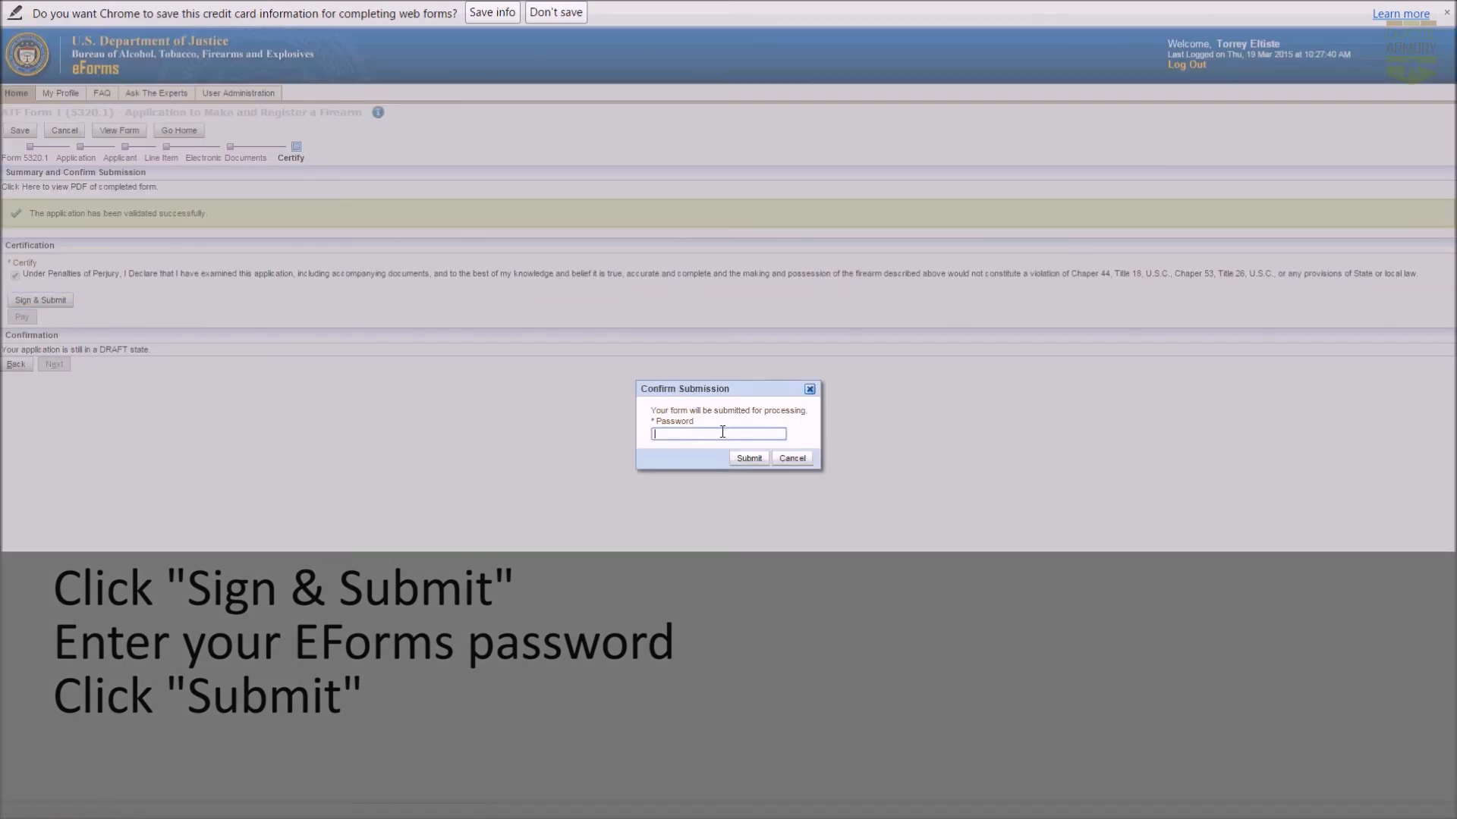
{"action": "type", "text": "**********"}
{"action": "left_click", "coordinate": [748, 463]}
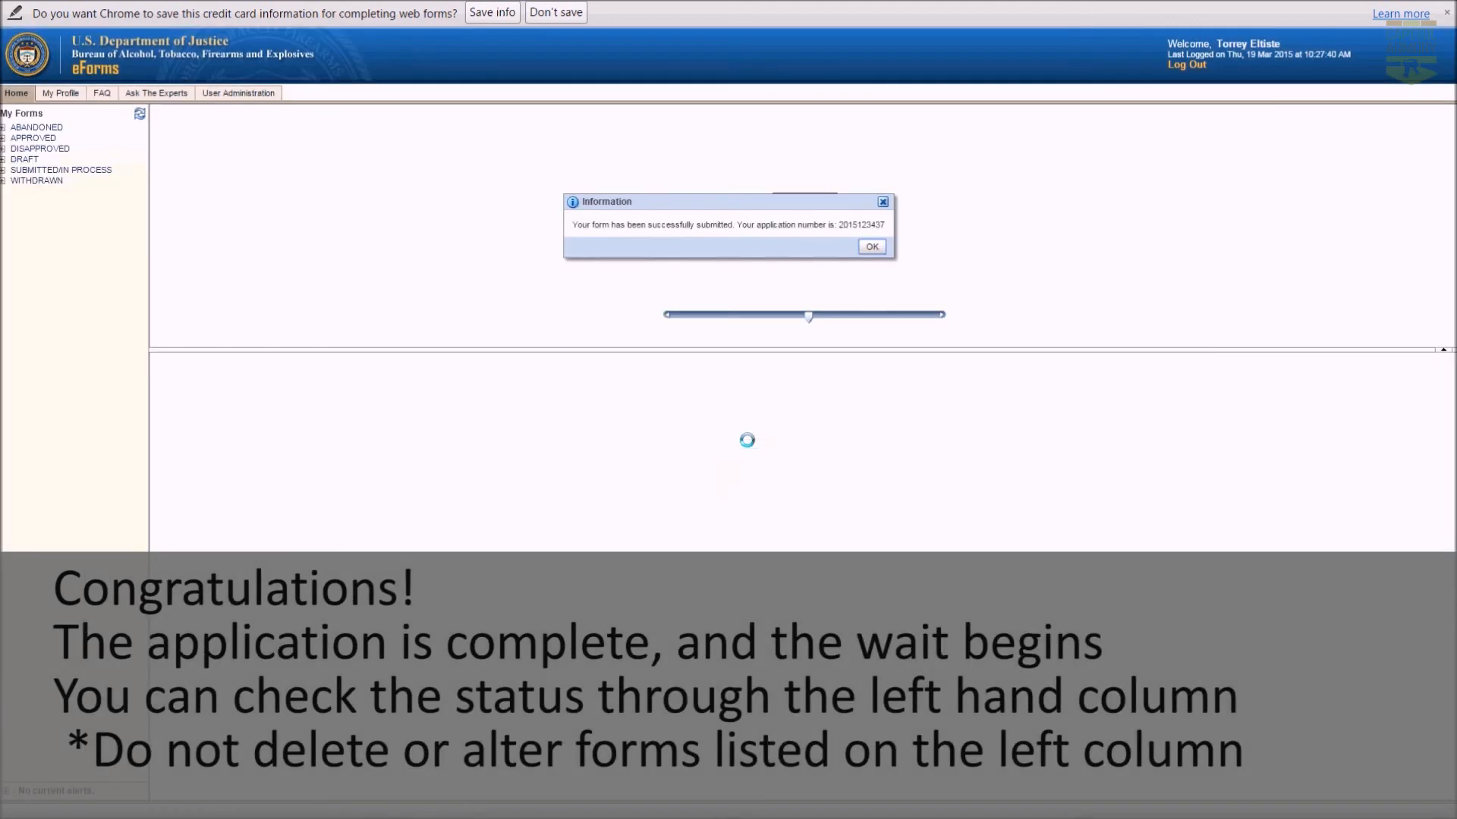
{"action": "left_click", "coordinate": [872, 247]}
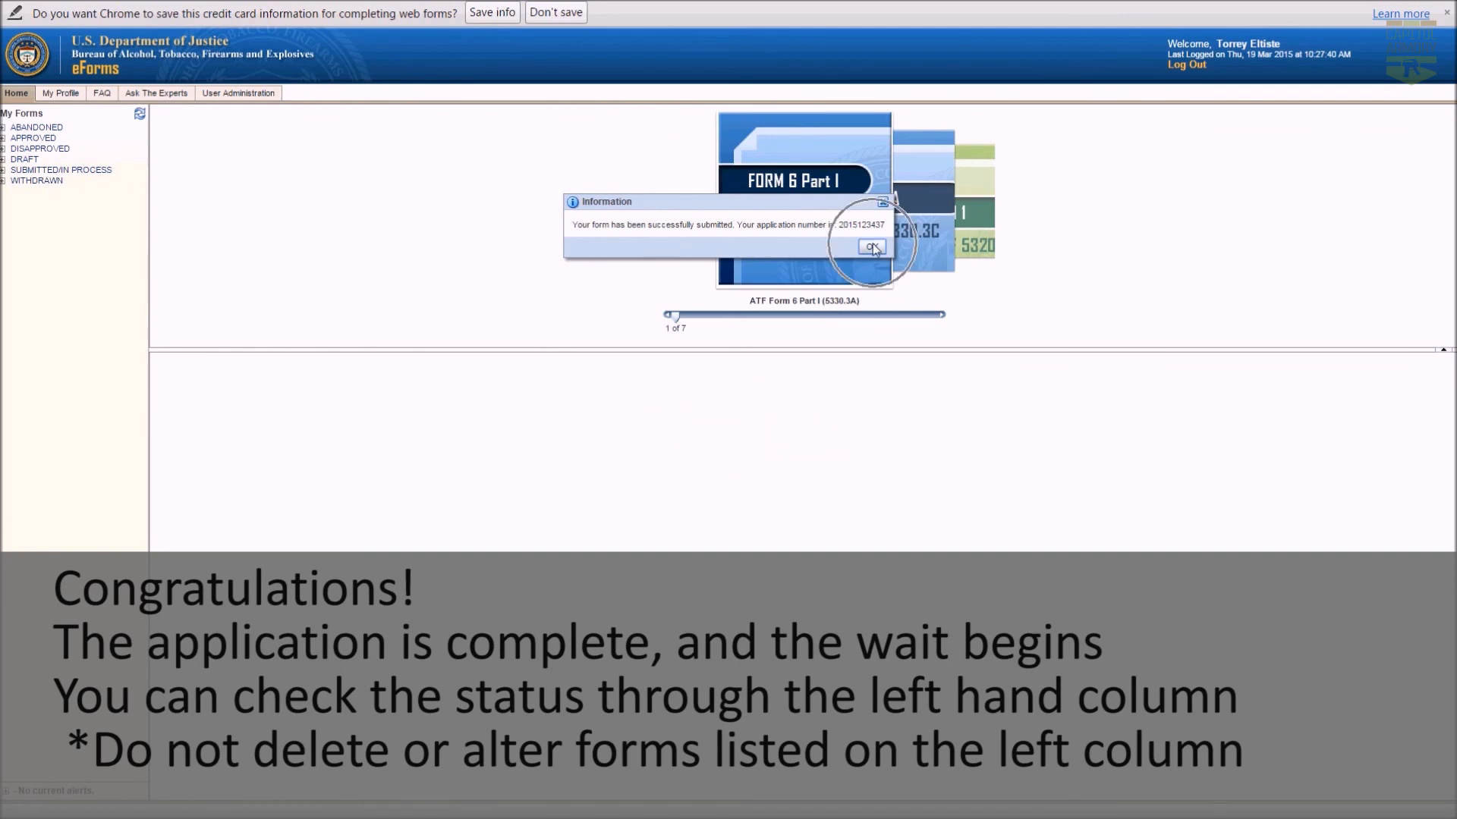